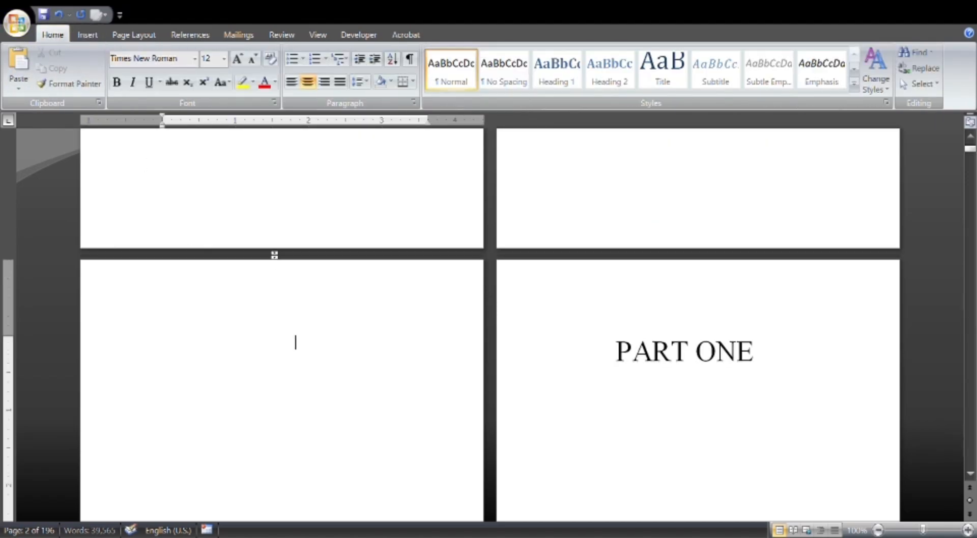
Write the placeholder "[Title with author name]" on the page facing PART ONE.
{"action": "type", "text": "[T"}
{"action": "type", "text": "hi"}
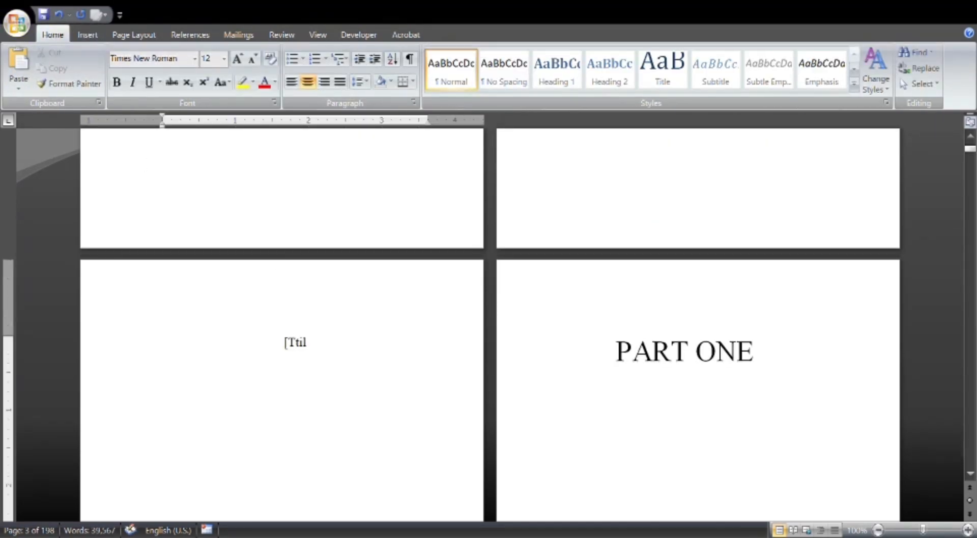
{"action": "key", "text": "BackSpace"}
{"action": "key", "text": "BackSpace"}
{"action": "type", "text": "itle wi"}
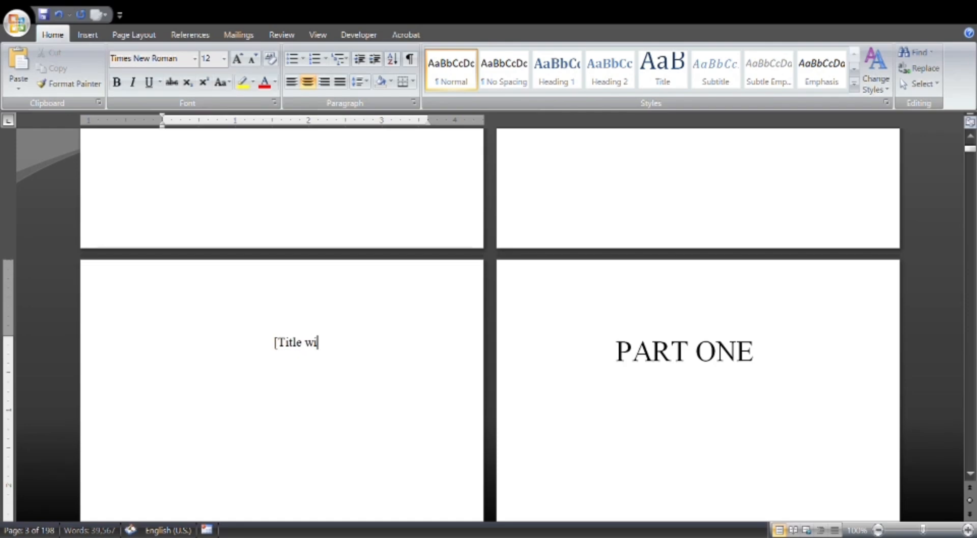
{"action": "type", "text": "th author n"}
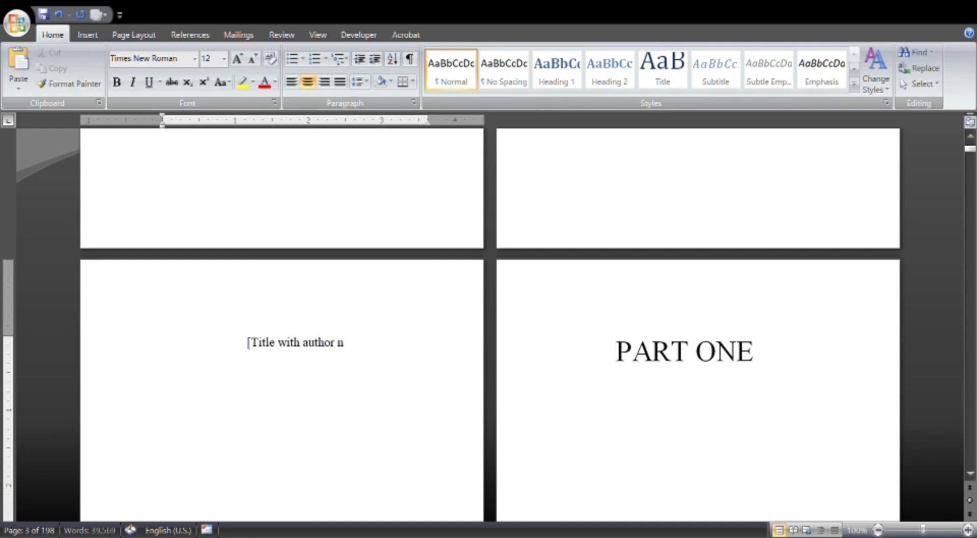
{"action": "type", "text": "ame]"}
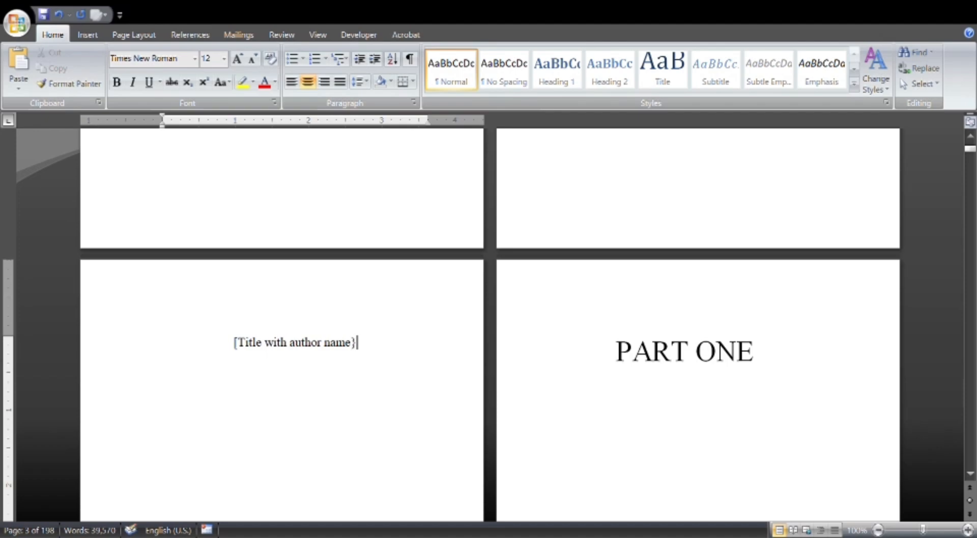
{"action": "key", "text": "BackSpace"}
{"action": "type", "text": "]"}
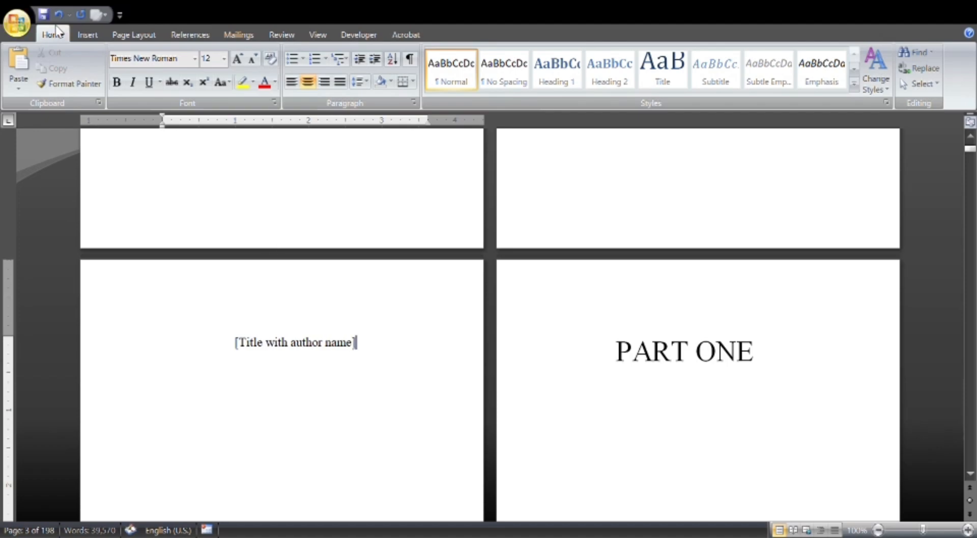
{"action": "left_click", "coordinate": [89, 31]}
{"action": "left_click", "coordinate": [58, 33]}
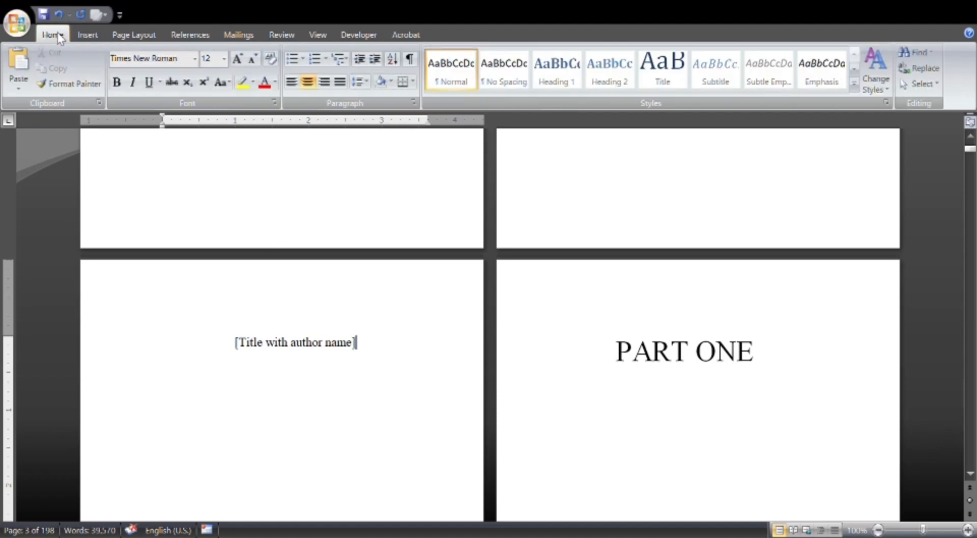
{"action": "scroll", "coordinate": [309, 322], "scroll_direction": "up", "scroll_amount": 3}
{"action": "scroll", "coordinate": [314, 322], "scroll_direction": "up", "scroll_amount": 5}
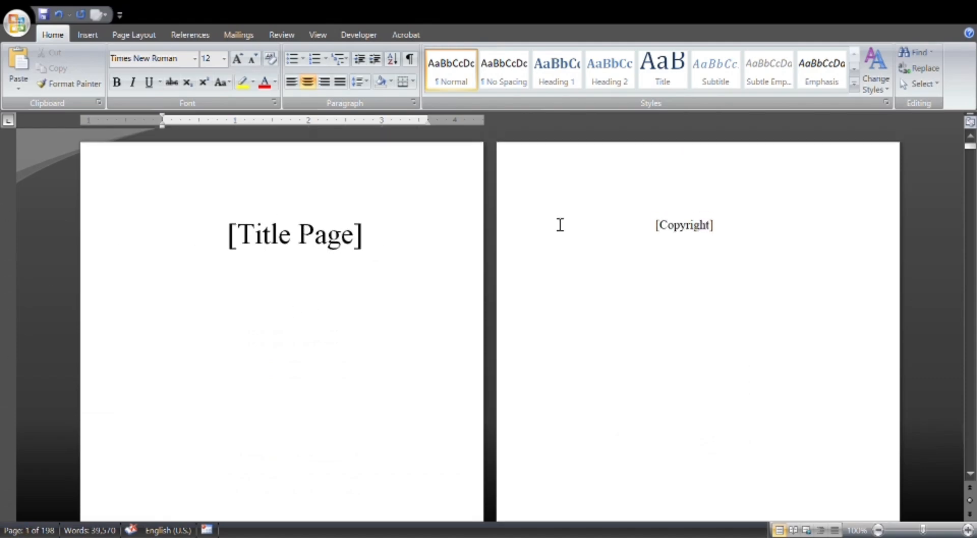
{"action": "left_click", "coordinate": [744, 243]}
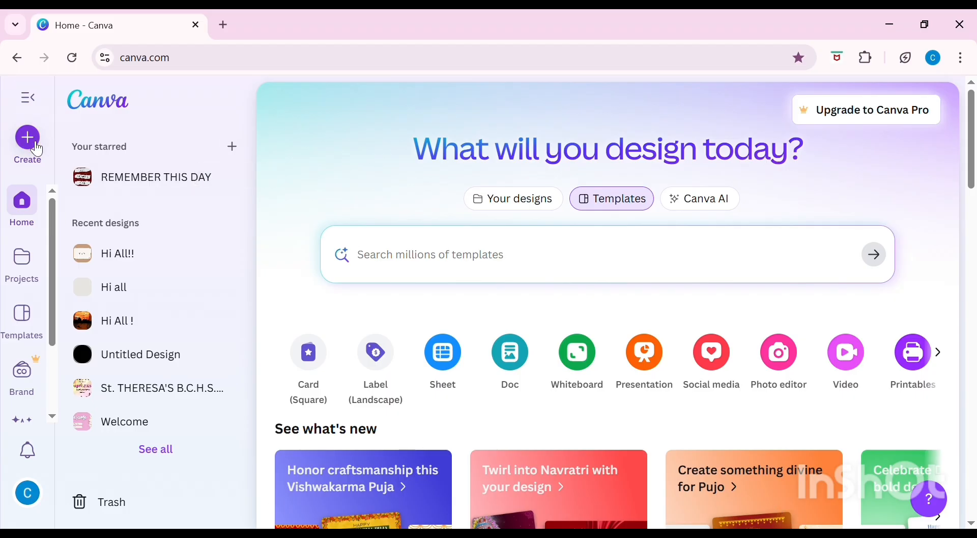
Switch to Canva, create a blank 5 × 5 in design and add a heading reading "Book Title".
{"action": "left_click", "coordinate": [30, 142]}
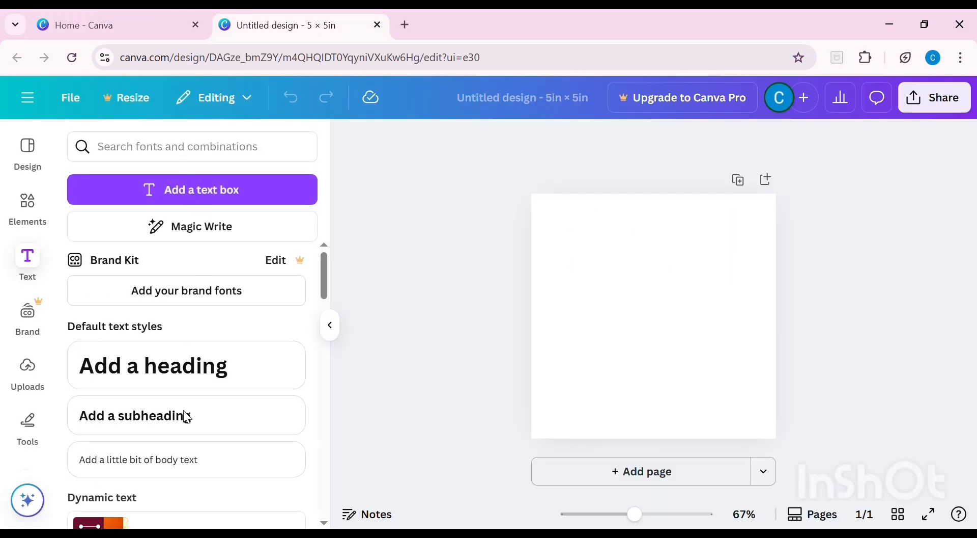
{"action": "left_click", "coordinate": [206, 366]}
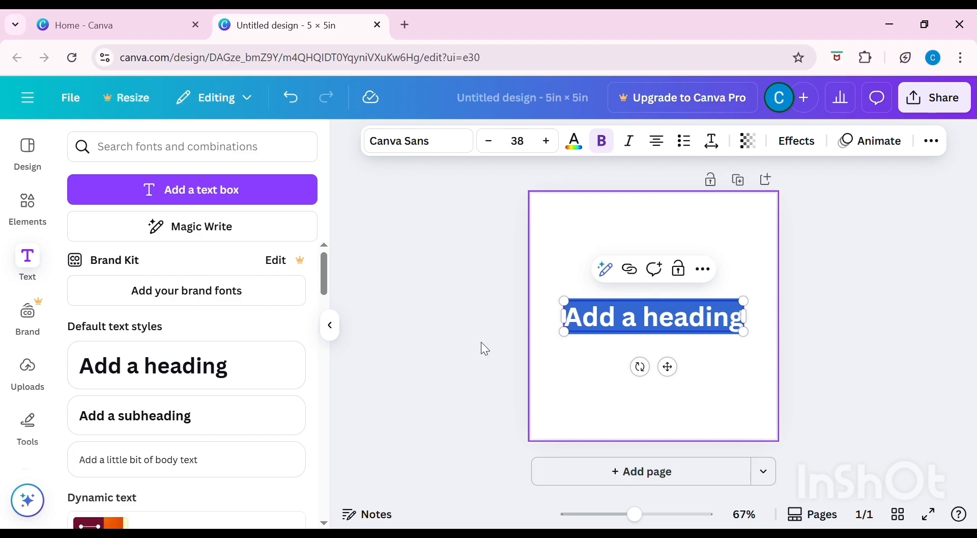
{"action": "key", "text": "BackSpace"}
{"action": "type", "text": "Book Title"}
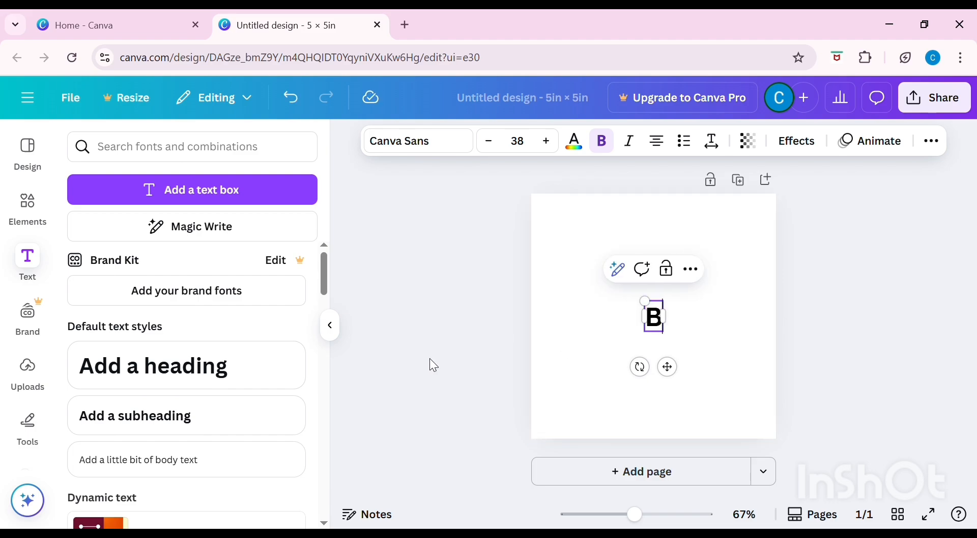
Try the Hangyaboly font on the whole "Book Title" heading.
{"action": "left_click", "coordinate": [417, 141]}
{"action": "left_click", "coordinate": [166, 435]}
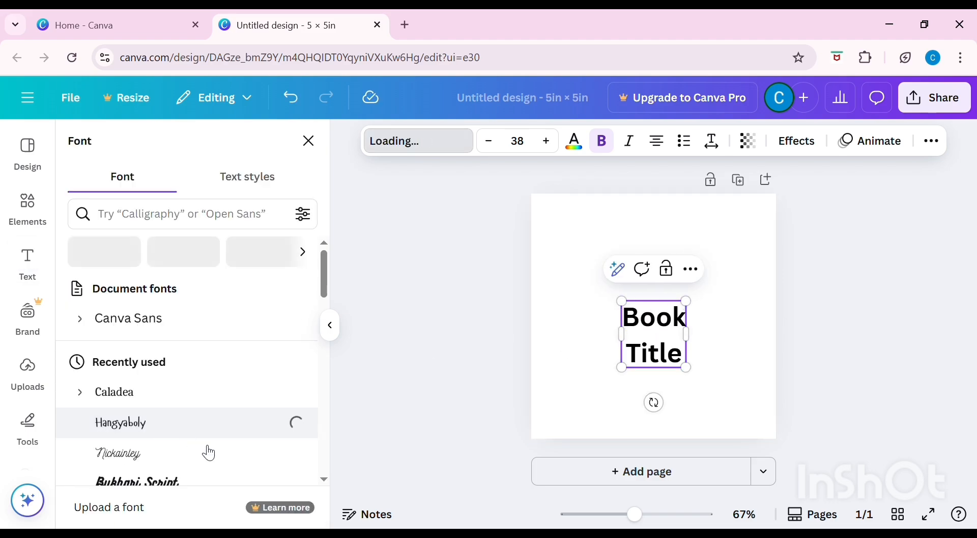
{"action": "scroll", "coordinate": [181, 371], "scroll_direction": "down", "scroll_amount": 2}
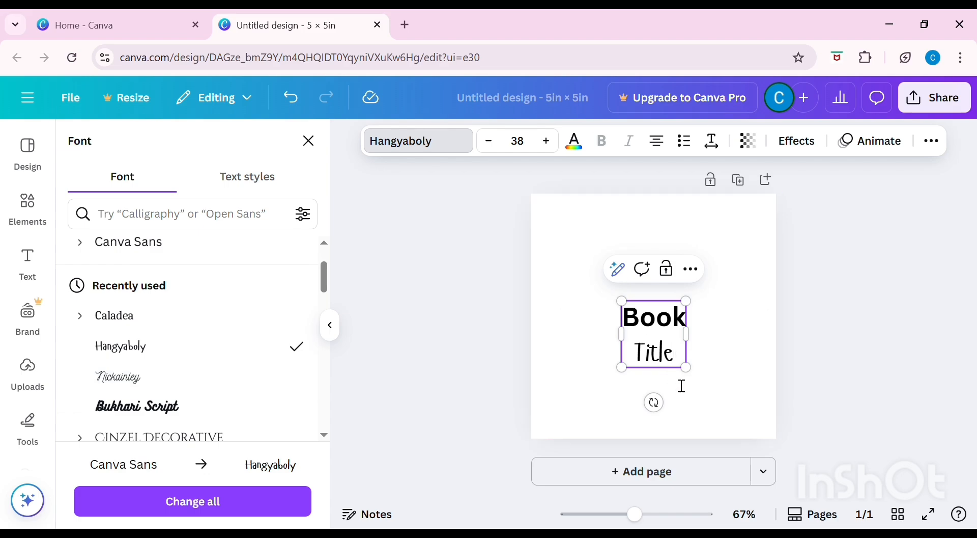
{"action": "key", "text": "ctrl+a"}
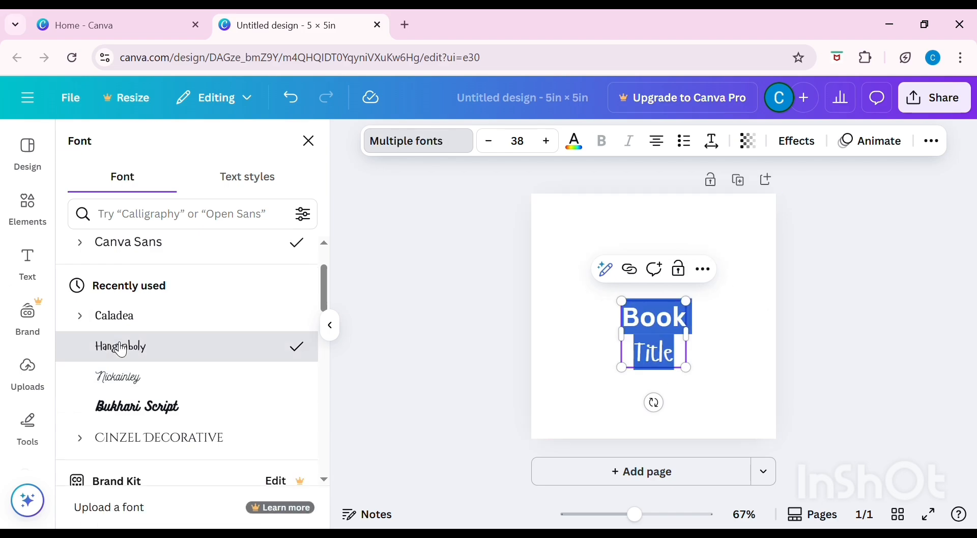
{"action": "left_click", "coordinate": [121, 349]}
Try the Nickainley and Bukhari Script fonts on the heading and settle on Cinzel Decorative.
{"action": "scroll", "coordinate": [161, 345], "scroll_direction": "down", "scroll_amount": 2}
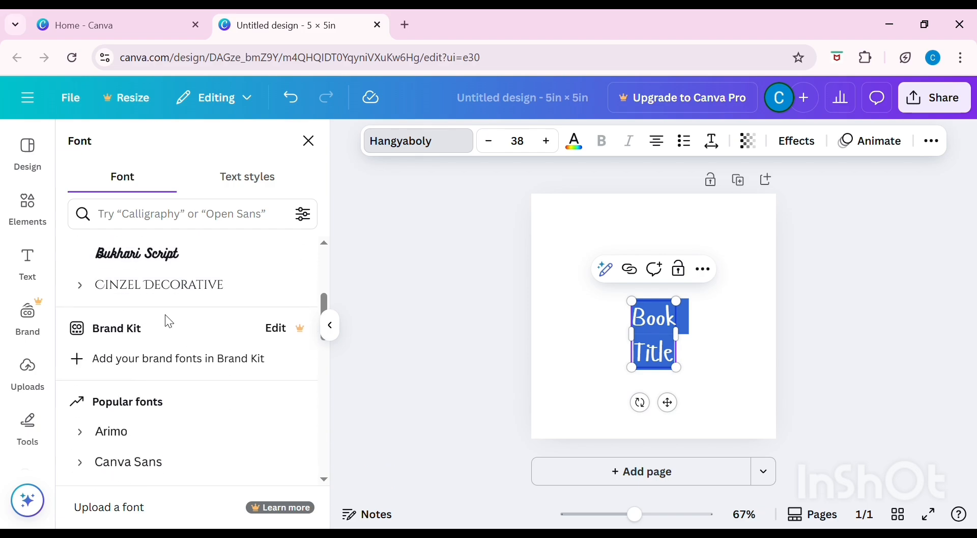
{"action": "scroll", "coordinate": [166, 319], "scroll_direction": "up", "scroll_amount": 1}
{"action": "left_click", "coordinate": [186, 306]}
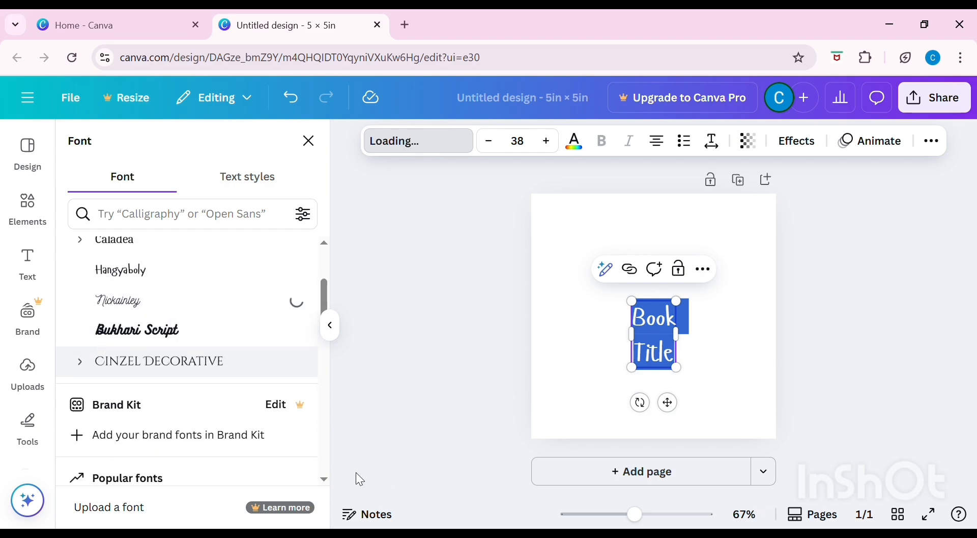
{"action": "left_click", "coordinate": [196, 332]}
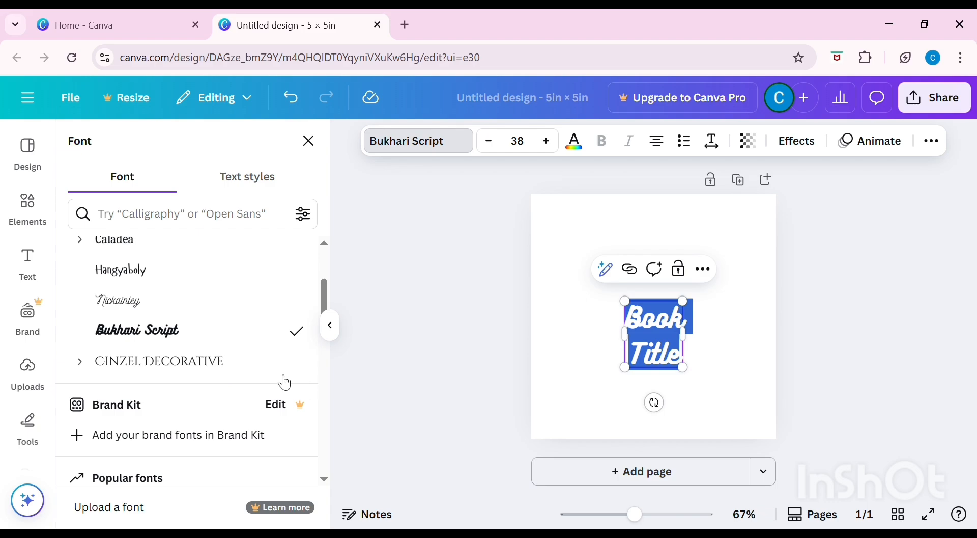
{"action": "left_click", "coordinate": [224, 362]}
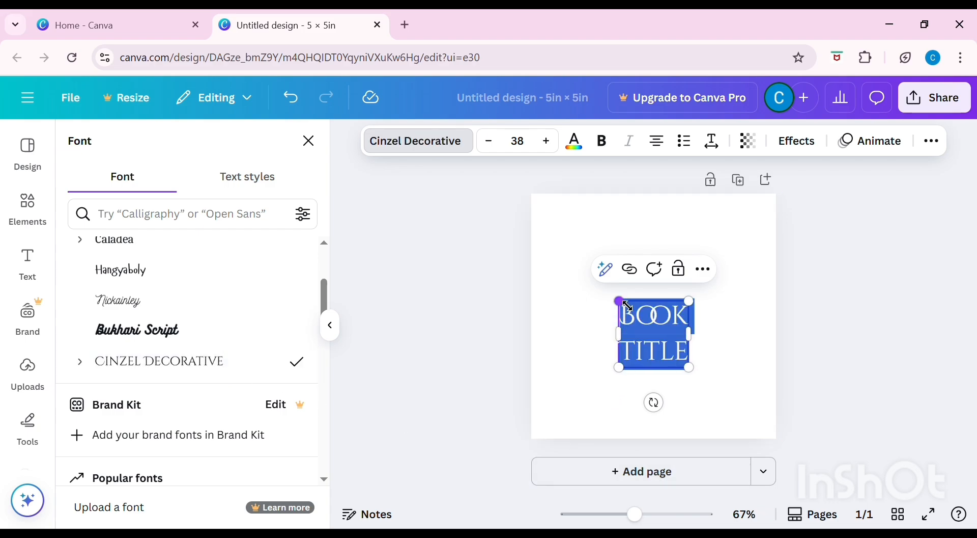
Enlarge the "Book Title" heading to font size 83 and centre it on the page.
{"action": "left_click_drag", "start_coordinate": [621, 302], "coordinate": [575, 252]}
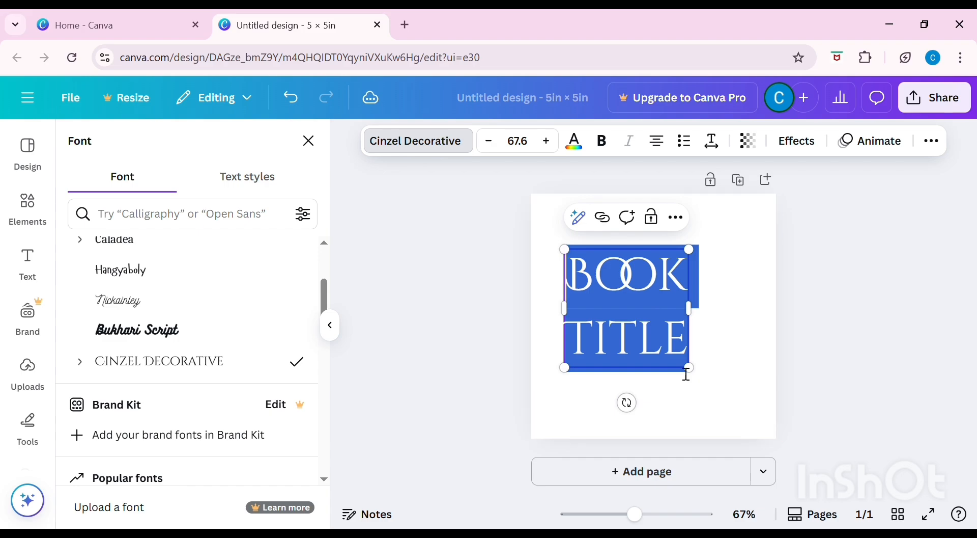
{"action": "left_click_drag", "start_coordinate": [700, 376], "coordinate": [728, 397]}
{"action": "left_click", "coordinate": [474, 309]}
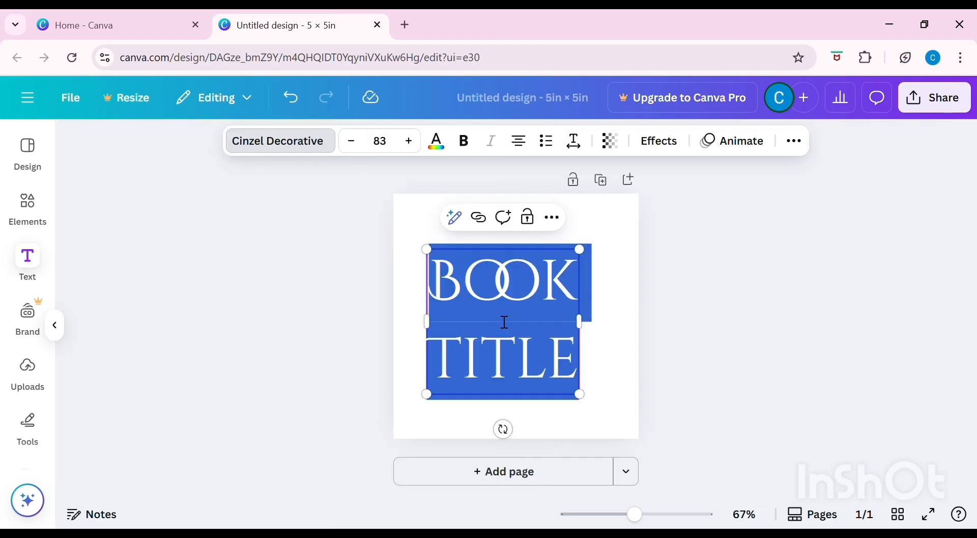
{"action": "left_click", "coordinate": [752, 330]}
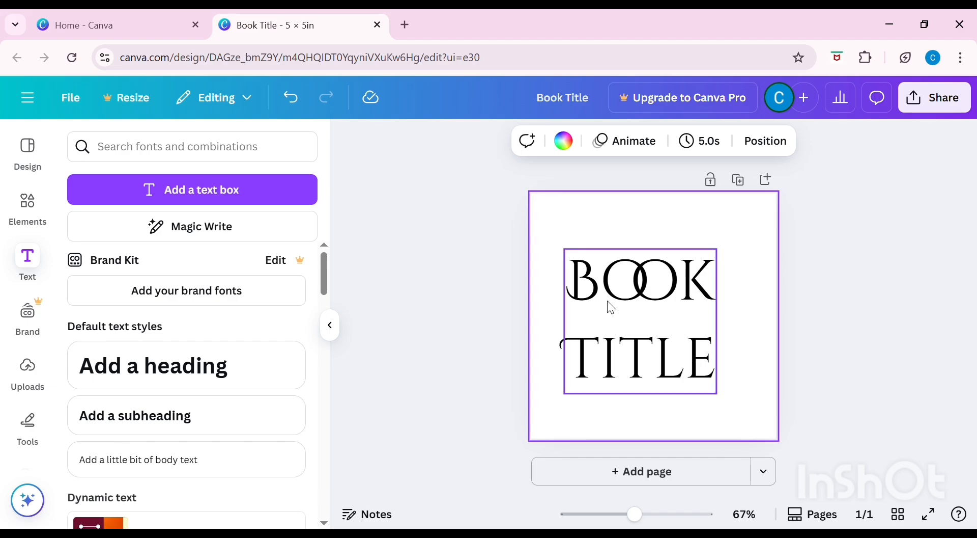
{"action": "mouse_move", "coordinate": [654, 319]}
{"action": "left_mouse_down"}
{"action": "mouse_move", "coordinate": [697, 323]}
{"action": "mouse_move", "coordinate": [669, 310]}
{"action": "left_mouse_up"}
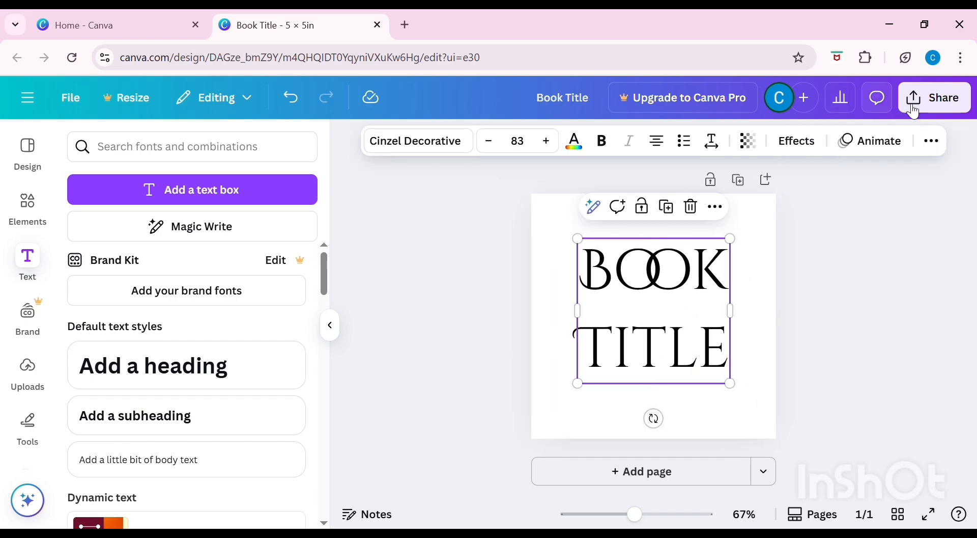
Open the title design's download options with PNG as the file type and close them.
{"action": "left_click", "coordinate": [929, 109]}
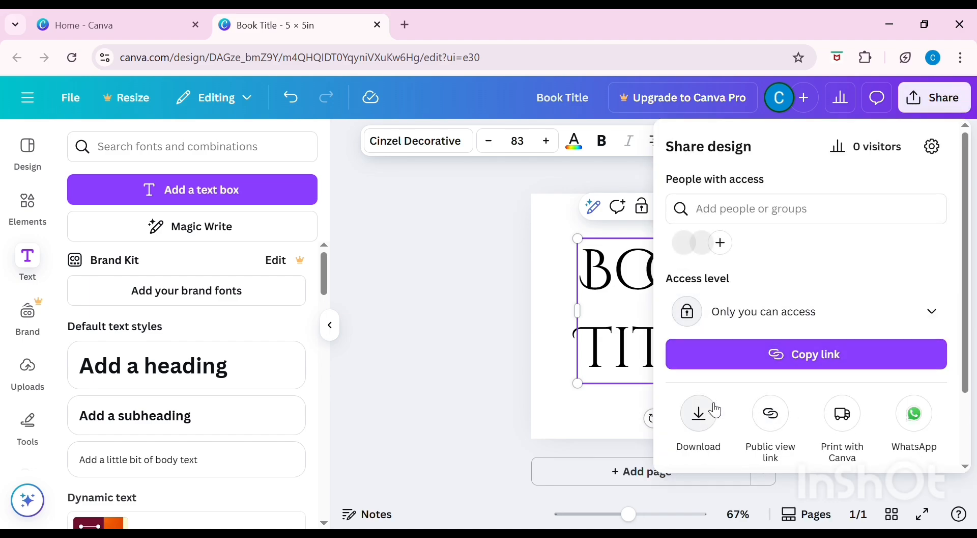
{"action": "left_click", "coordinate": [714, 417]}
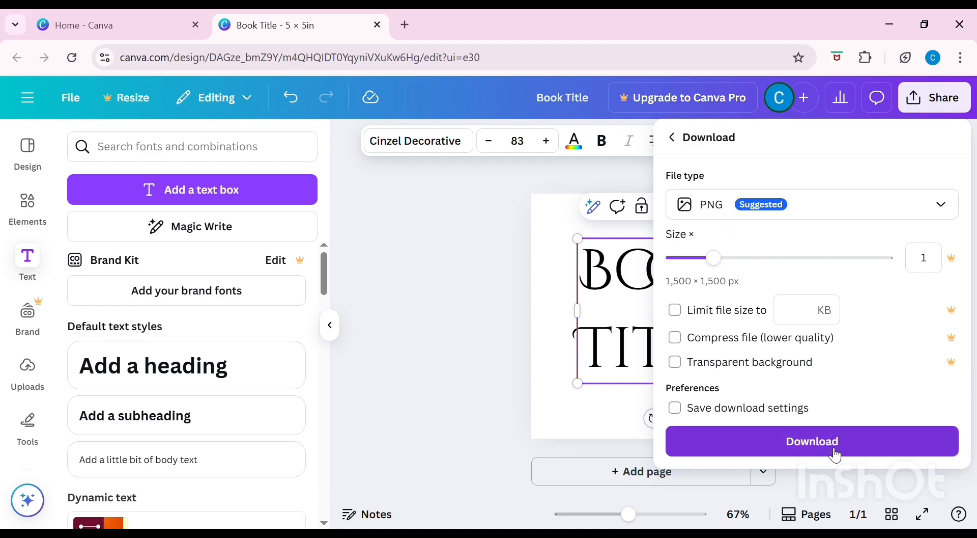
{"action": "left_click", "coordinate": [385, 242]}
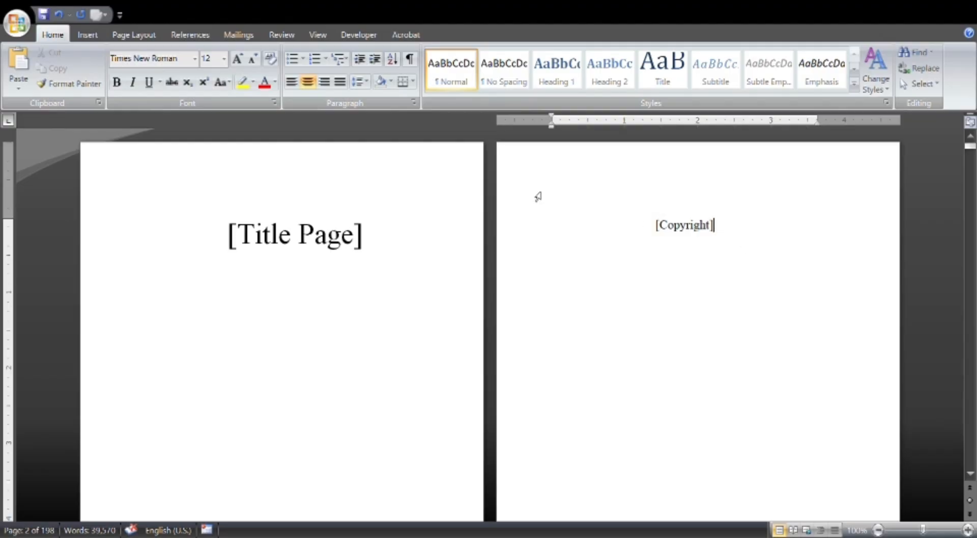
Switch to Microsoft Word and delete the "[Title Page]" placeholder on the first page.
{"action": "left_click", "coordinate": [406, 247]}
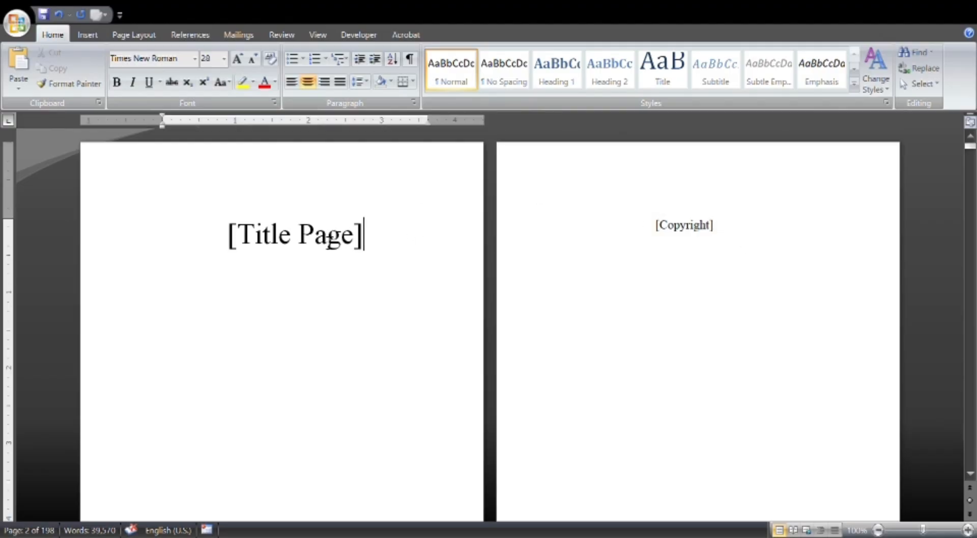
{"action": "key", "text": "BackSpace"}
{"action": "key", "text": "BackSpace"}
{"action": "key", "text": "BackSpace"}
{"action": "key", "text": "BackSpace"}
{"action": "key", "text": "BackSpace"}
{"action": "key", "text": "BackSpace"}
{"action": "key", "text": "BackSpace"}
{"action": "key", "text": "BackSpace"}
{"action": "key", "text": "BackSpace"}
{"action": "key", "text": "BackSpace"}
{"action": "key", "text": "BackSpace"}
{"action": "key", "text": "BackSpace"}
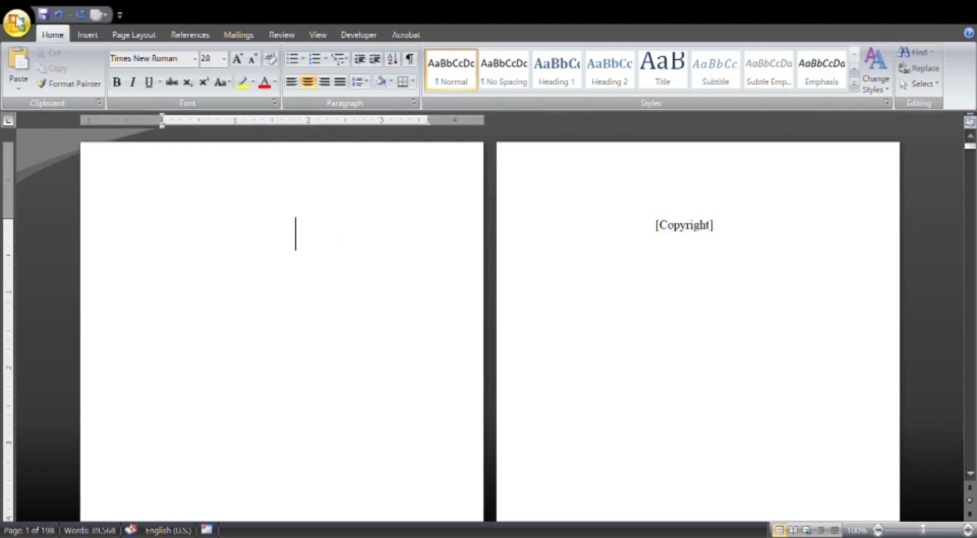
Insert the "SOLVE FOR X" title picture on the empty first page and check how it fits.
{"action": "left_click", "coordinate": [71, 31]}
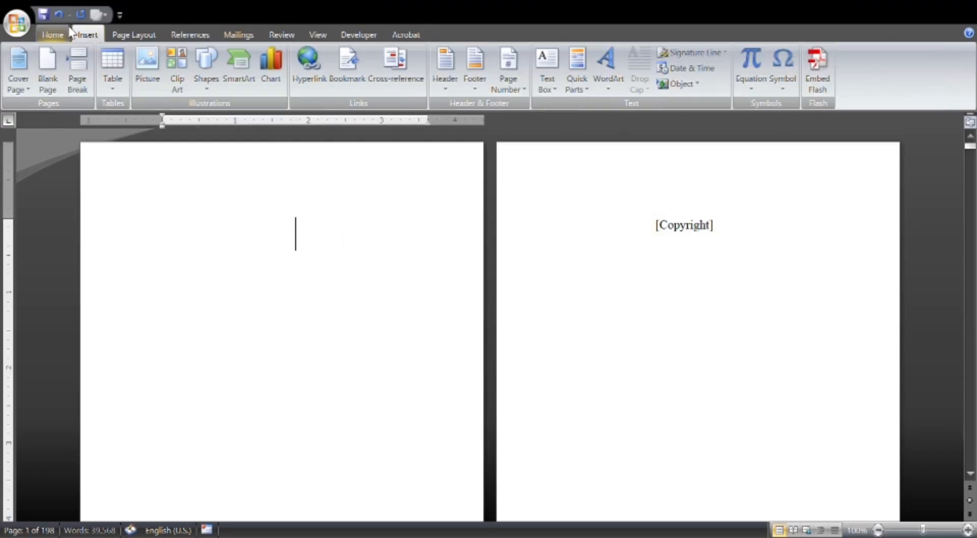
{"action": "left_click", "coordinate": [150, 79]}
{"action": "double_click", "coordinate": [345, 358]}
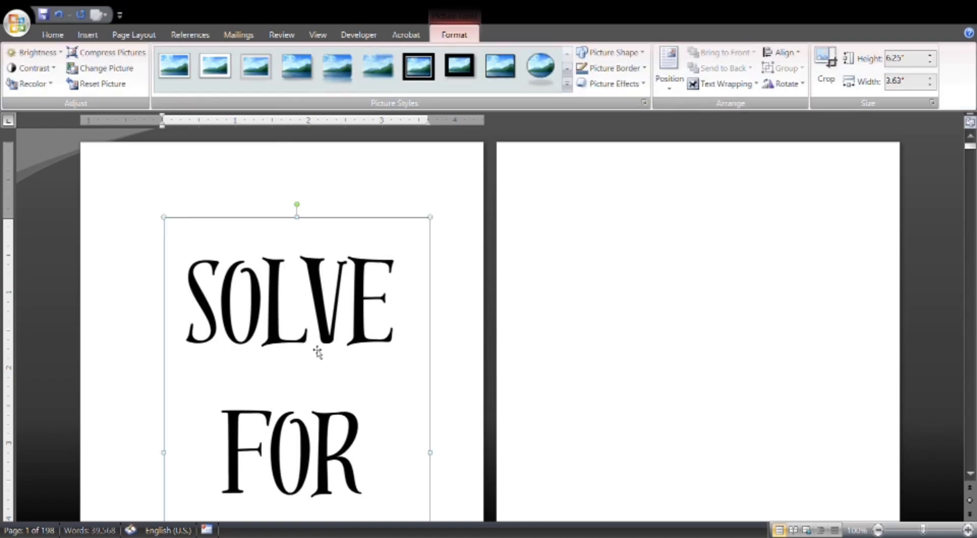
{"action": "scroll", "coordinate": [317, 352], "scroll_direction": "down", "scroll_amount": 8}
{"action": "scroll", "coordinate": [304, 296], "scroll_direction": "up", "scroll_amount": 4}
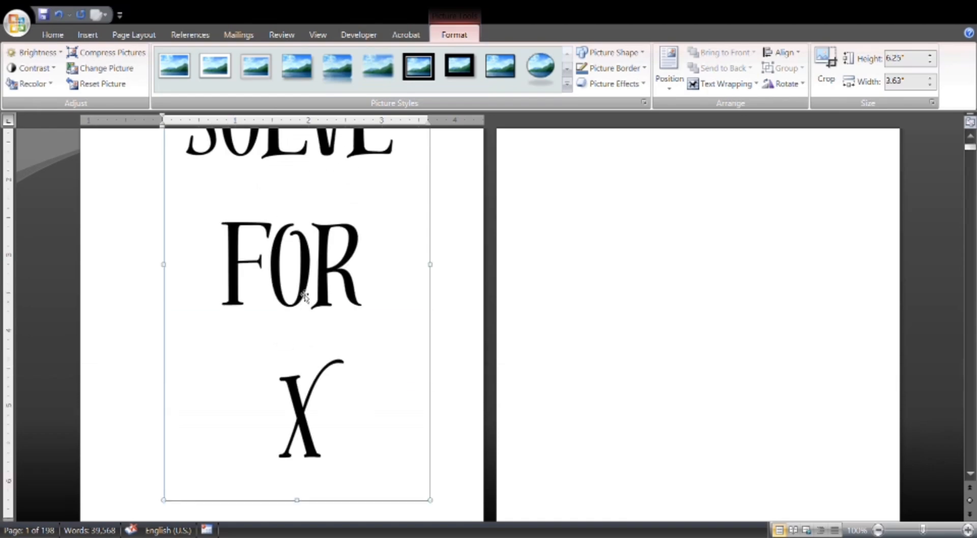
{"action": "scroll", "coordinate": [305, 296], "scroll_direction": "up", "scroll_amount": 3}
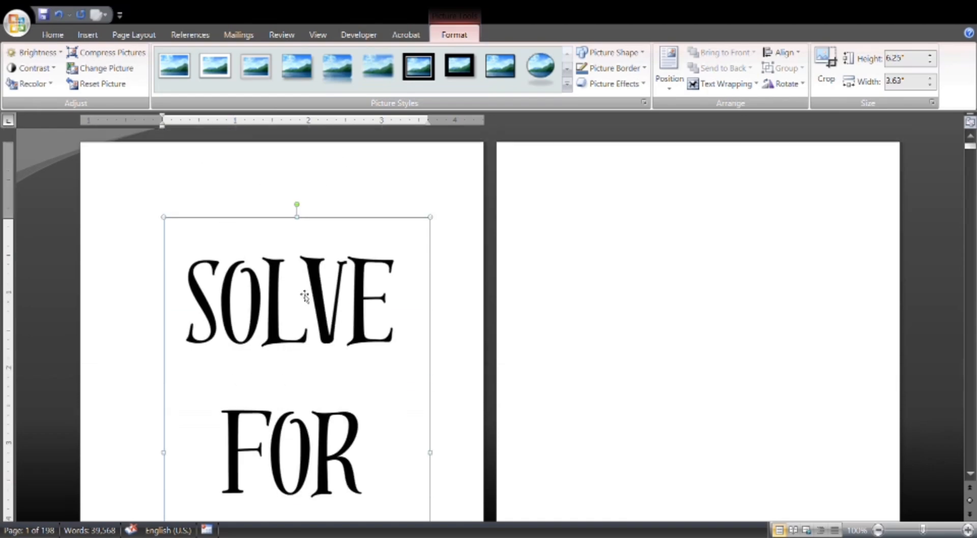
Delete the "[Copyright]" placeholder on the page after the title page and set its empty line to centre alignment.
{"action": "left_click", "coordinate": [52, 36]}
{"action": "scroll", "coordinate": [240, 200], "scroll_direction": "down", "scroll_amount": 3}
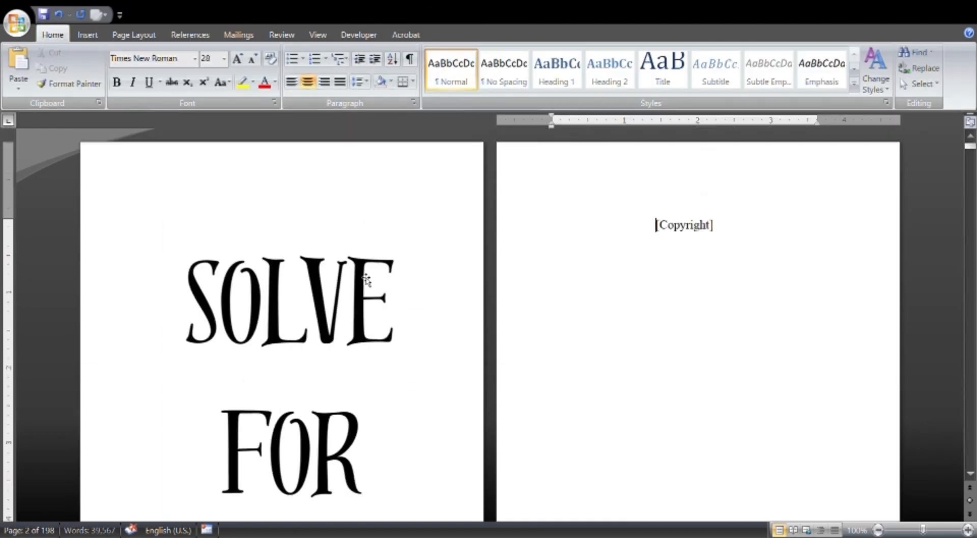
{"action": "scroll", "coordinate": [208, 285], "scroll_direction": "down", "scroll_amount": 5}
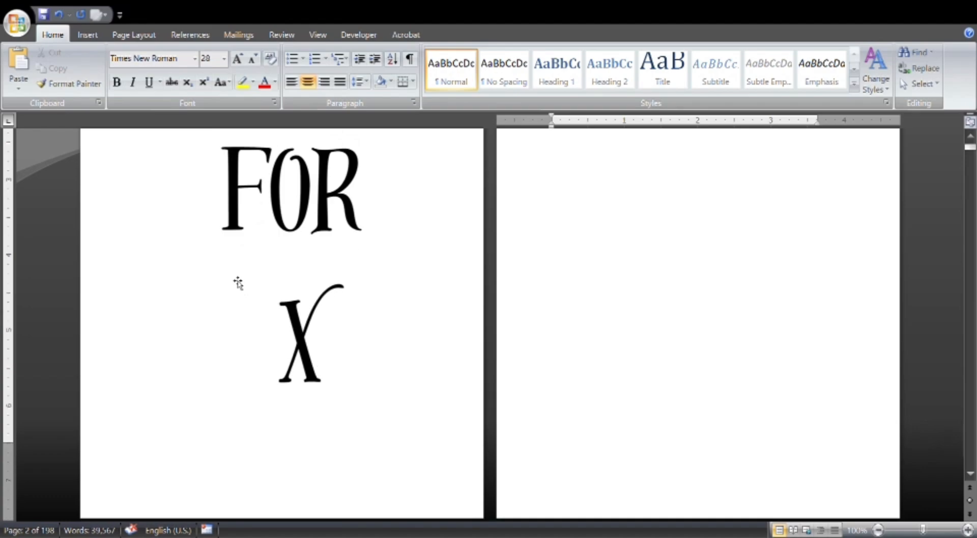
{"action": "scroll", "coordinate": [239, 282], "scroll_direction": "up", "scroll_amount": 4}
{"action": "left_click", "coordinate": [762, 203]}
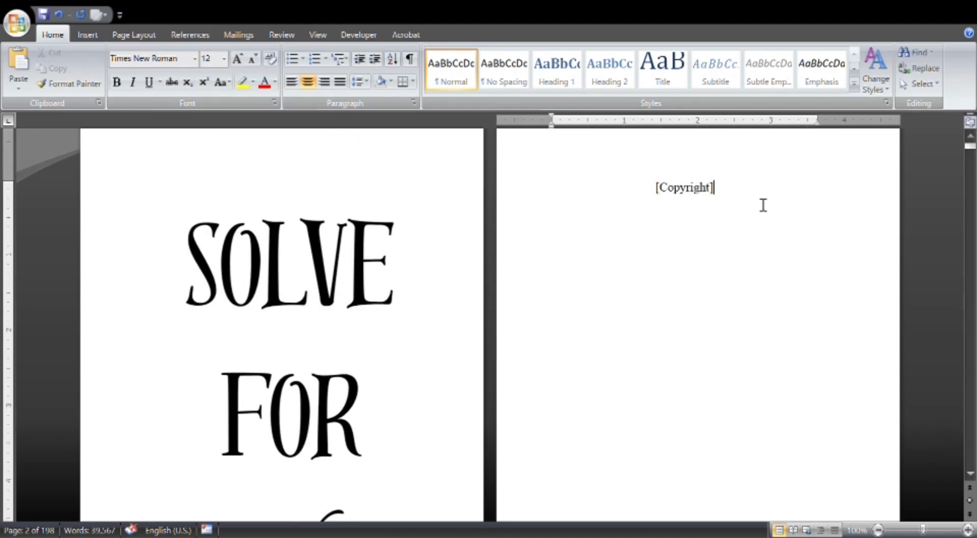
{"action": "scroll", "coordinate": [763, 205], "scroll_direction": "up", "scroll_amount": 1}
{"action": "key", "text": "BackSpace"}
{"action": "key", "text": "BackSpace"}
{"action": "key", "text": "BackSpace"}
{"action": "key", "text": "BackSpace"}
{"action": "key", "text": "BackSpace"}
{"action": "key", "text": "BackSpace"}
{"action": "key", "text": "BackSpace"}
{"action": "key", "text": "BackSpace"}
{"action": "key", "text": "BackSpace"}
{"action": "key", "text": "BackSpace"}
{"action": "key", "text": "BackSpace"}
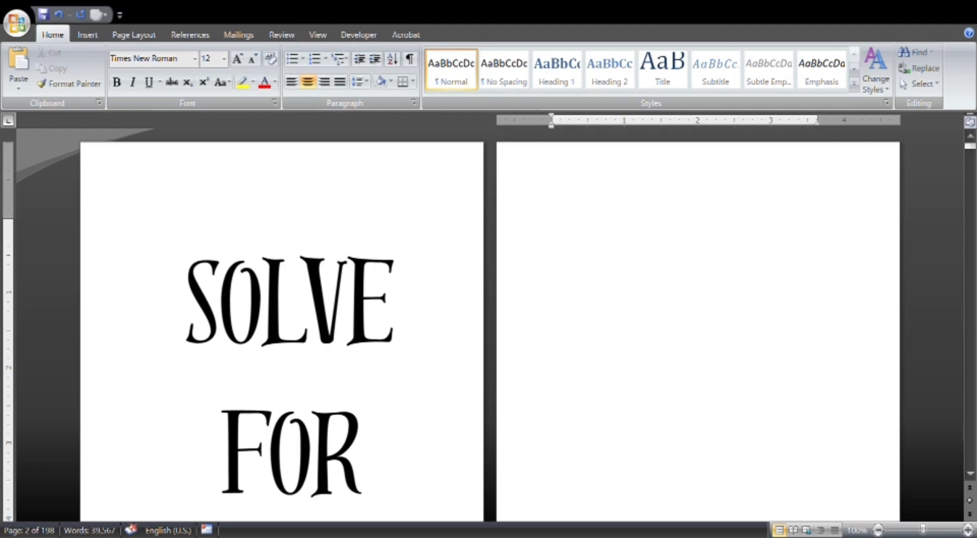
{"action": "left_click", "coordinate": [308, 81]}
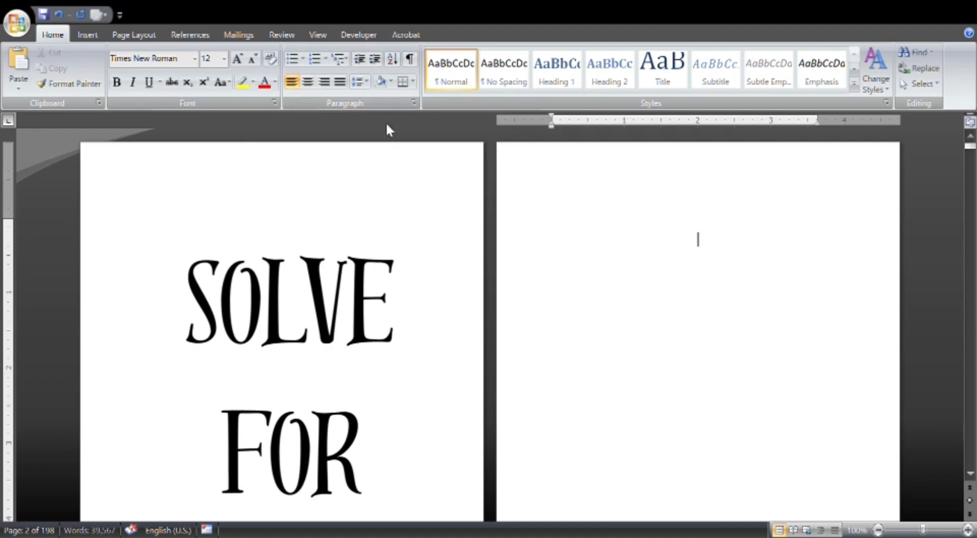
{"action": "left_click", "coordinate": [312, 82]}
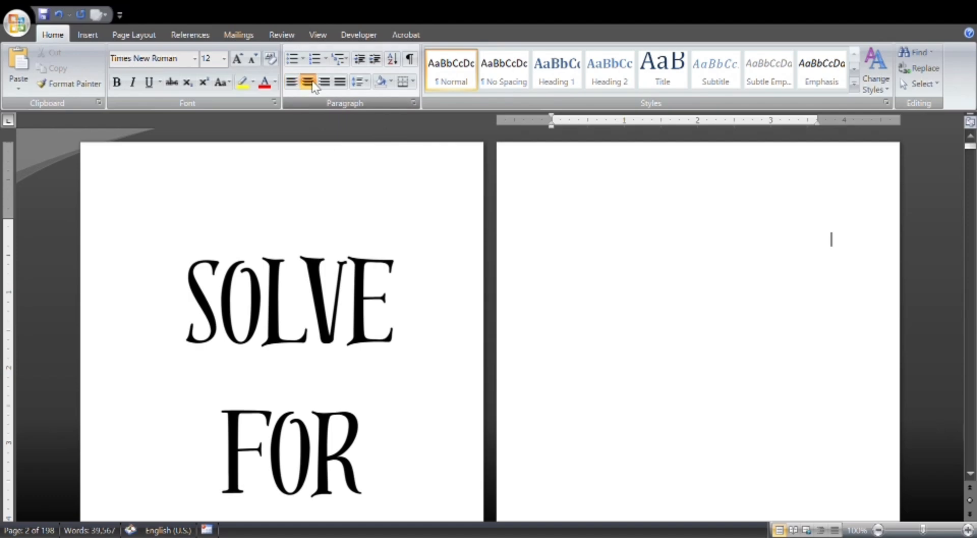
Enter "Book title" on the centred line of the copyright page and "Copyright" on the line below it.
{"action": "type", "text": "Book "}
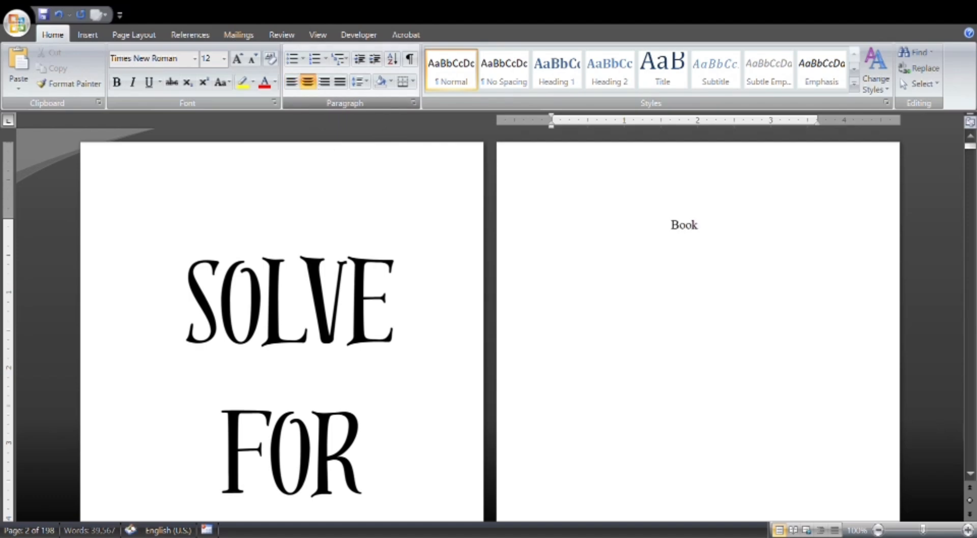
{"action": "type", "text": "title"}
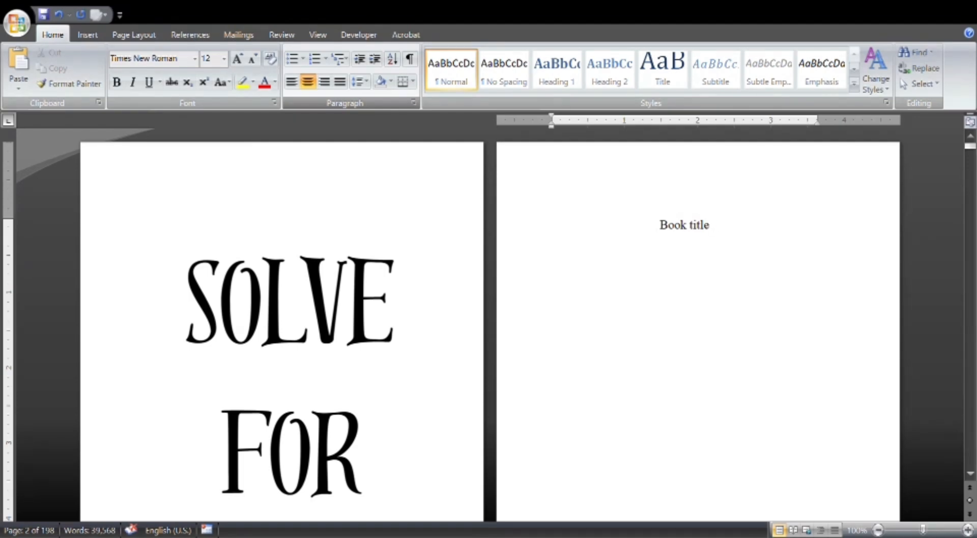
{"action": "type", "text": "pyright"}
{"action": "key", "text": "BackSpace"}
{"action": "key", "text": "BackSpace"}
{"action": "key", "text": "BackSpace"}
{"action": "key", "text": "BackSpace"}
{"action": "key", "text": "BackSpace"}
{"action": "key", "text": "BackSpace"}
{"action": "key", "text": "BackSpace"}
{"action": "type", "text": "opyright"}
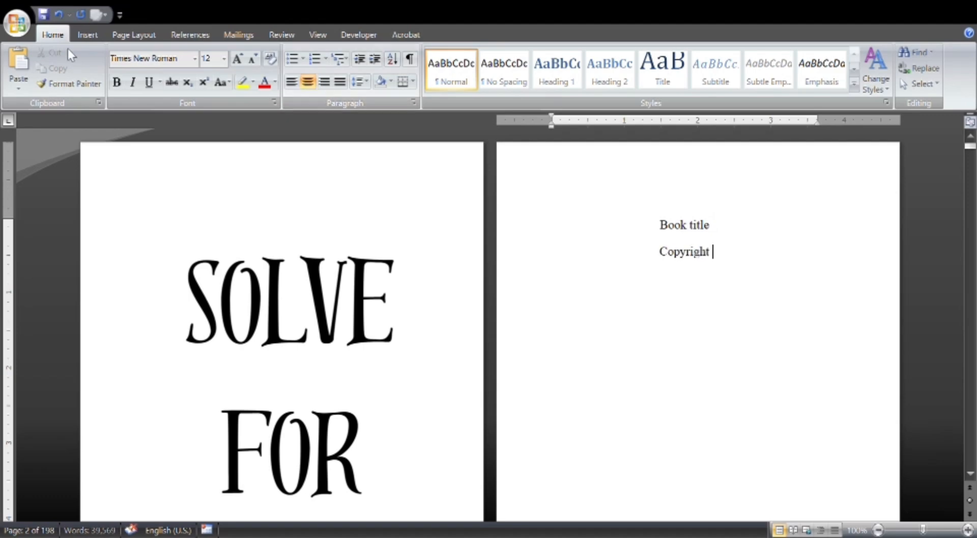
Insert the © symbol after "Copyright" and add the year 2025.
{"action": "left_click", "coordinate": [87, 34]}
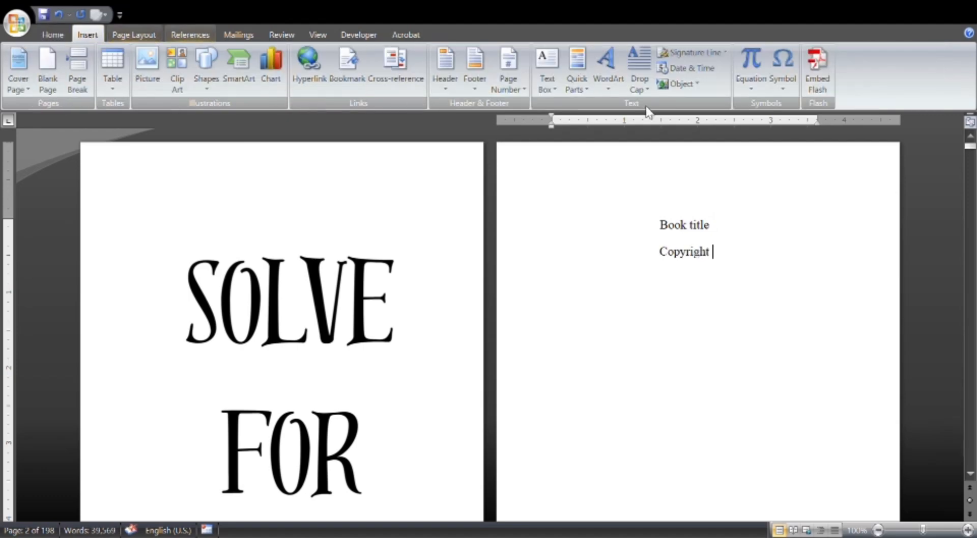
{"action": "left_click", "coordinate": [785, 106]}
{"action": "left_click", "coordinate": [54, 35]}
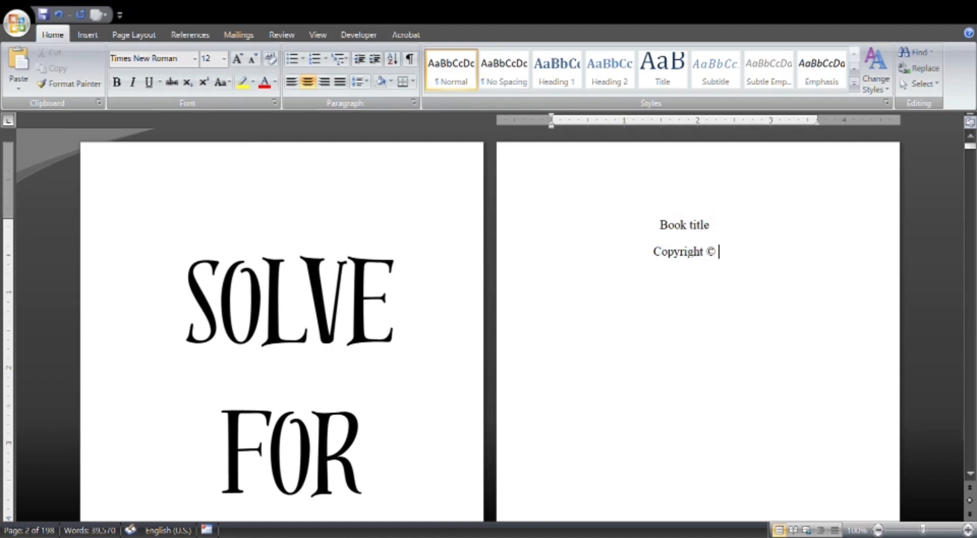
{"action": "type", "text": "2025"}
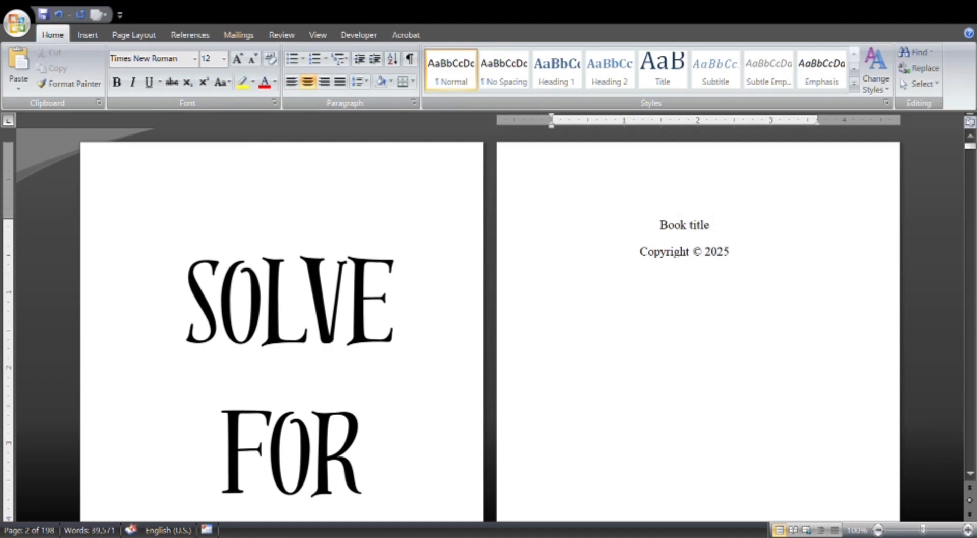
{"action": "type", "text": " by"}
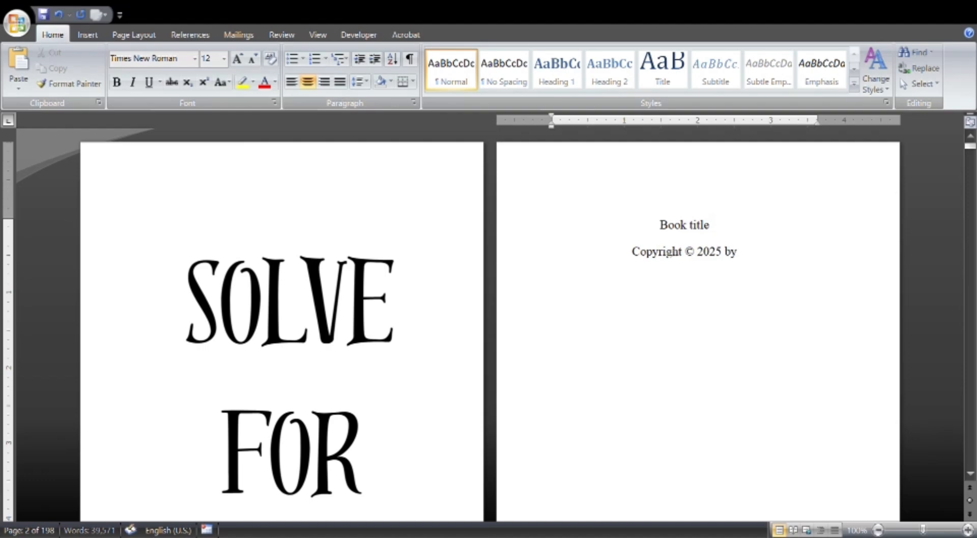
{"action": "type", "text": " [Auhtor name"}
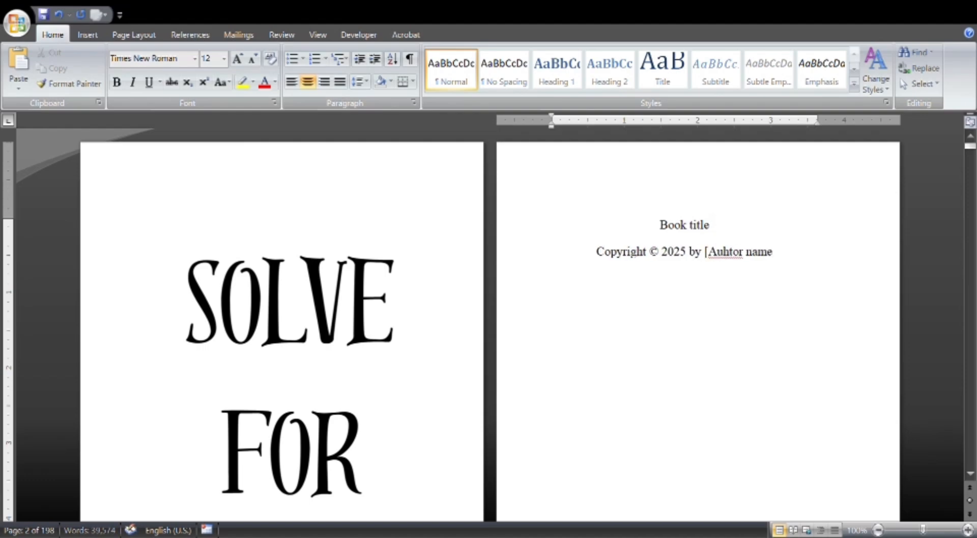
Complete the copyright line with "by [Author name]" after the year.
{"action": "key", "text": "BackSpace"}
{"action": "key", "text": "BackSpace"}
{"action": "key", "text": "BackSpace"}
{"action": "key", "text": "BackSpace"}
{"action": "key", "text": "BackSpace"}
{"action": "key", "text": "BackSpace"}
{"action": "key", "text": "BackSpace"}
{"action": "key", "text": "BackSpace"}
{"action": "key", "text": "BackSpace"}
{"action": "type", "text": "thor name] "}
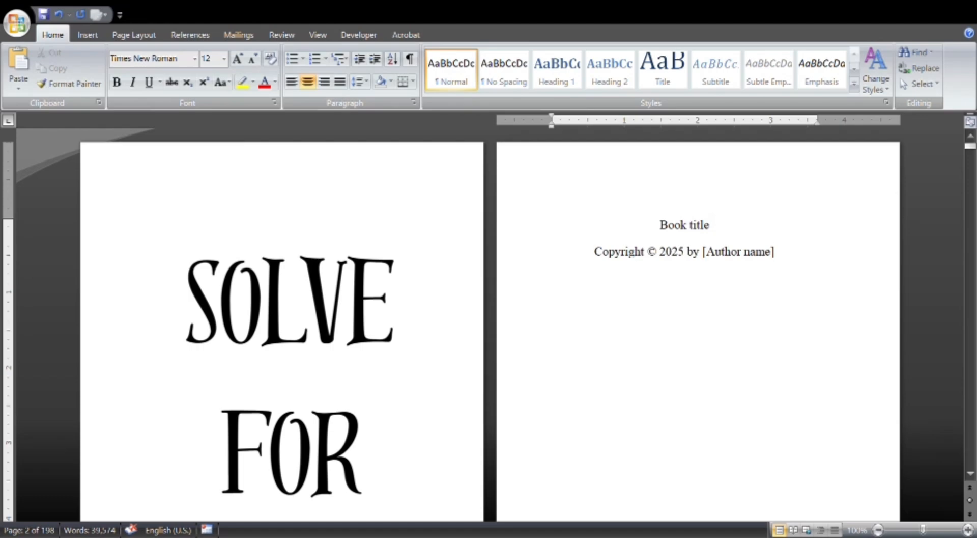
{"action": "type", "text": "All righ"}
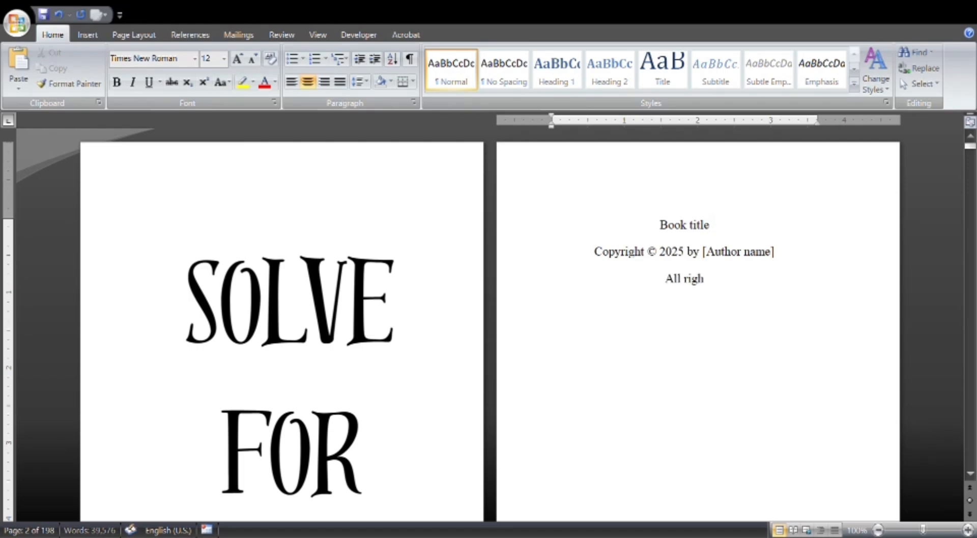
{"action": "type", "text": "ts reserved."}
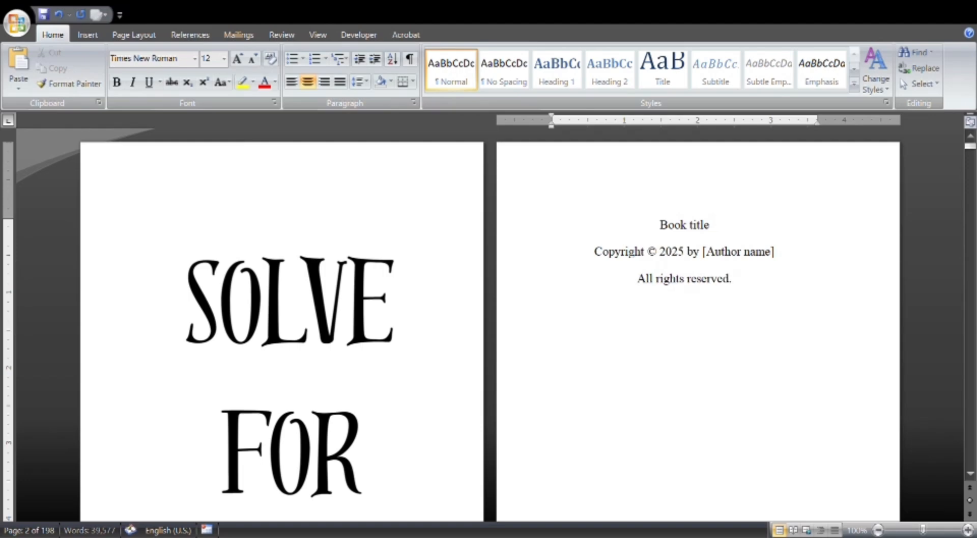
Add the line "All rights reserved." below the copyright line and start an "ISBN -" line beneath it.
{"action": "key", "text": "Return"}
{"action": "type", "text": "ISBN -"}
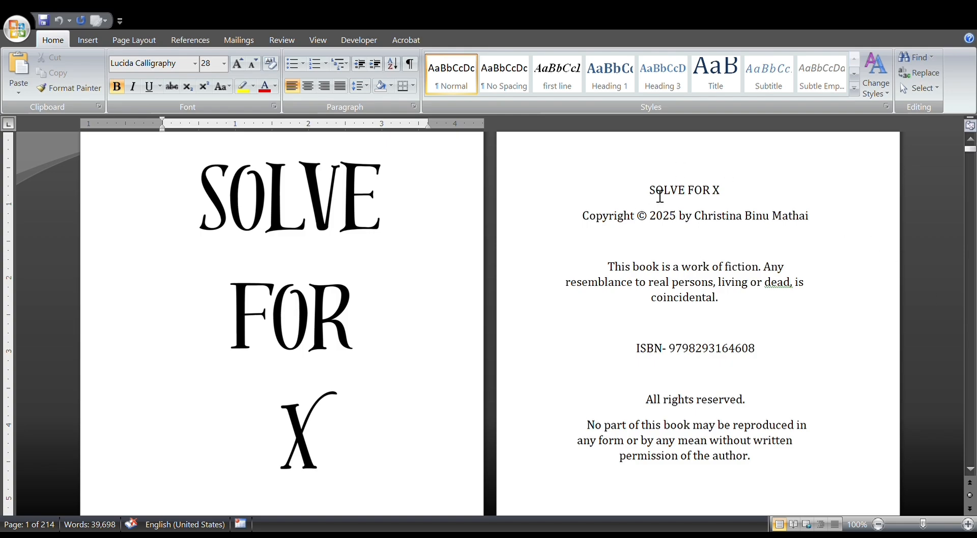
Examine the finished book's copyright page: title, copyright line, fiction disclaimer, reproduction notice and ISBN line.
{"action": "left_click_drag", "start_coordinate": [658, 195], "coordinate": [781, 211]}
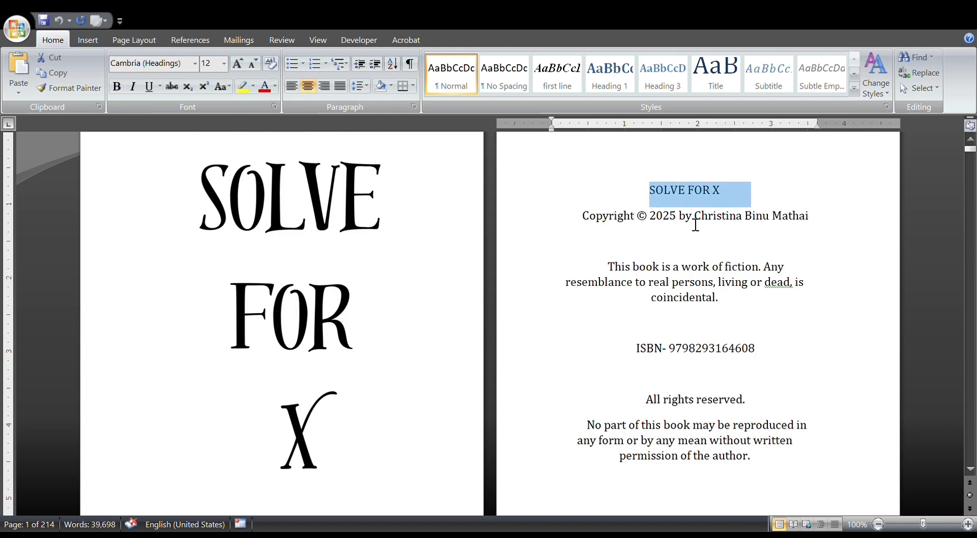
{"action": "left_click_drag", "start_coordinate": [585, 218], "coordinate": [831, 228]}
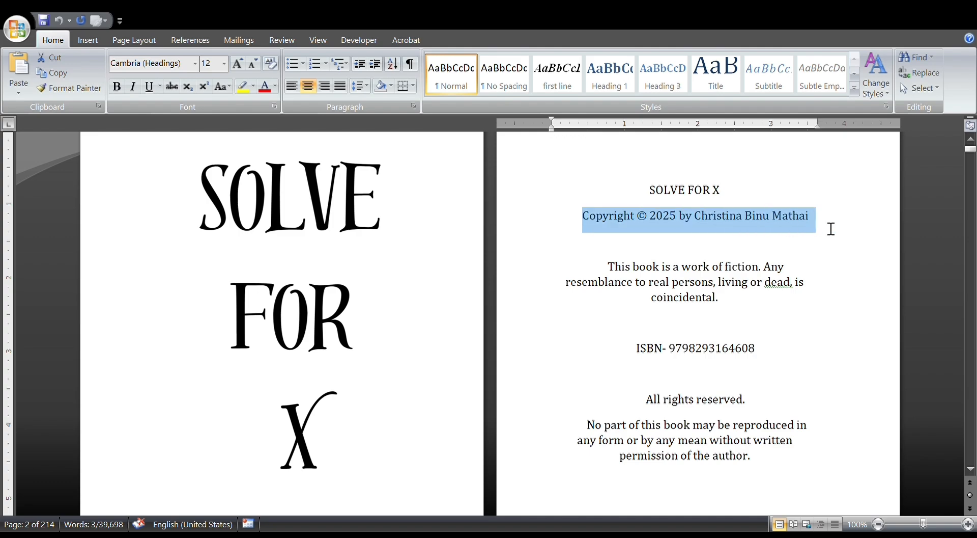
{"action": "left_click", "coordinate": [800, 282]}
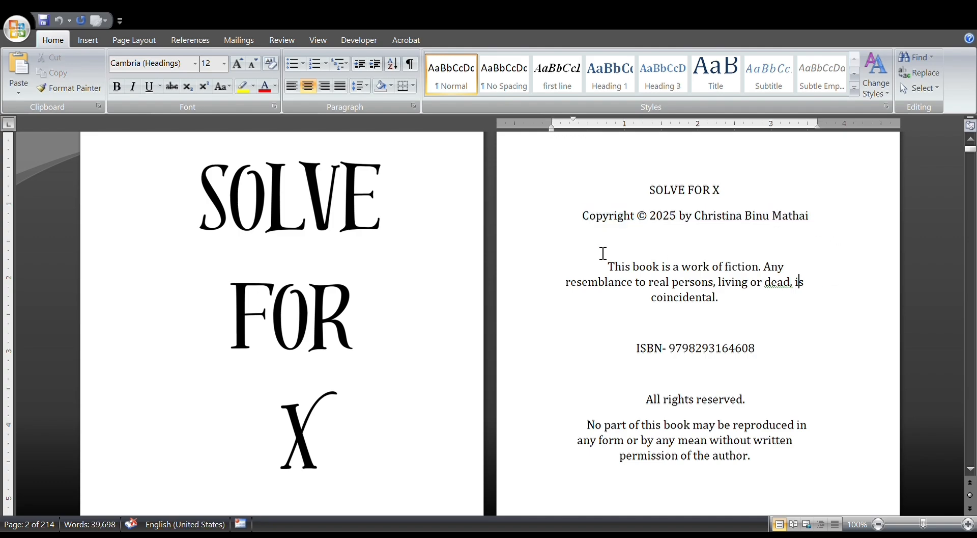
{"action": "left_click_drag", "start_coordinate": [615, 272], "coordinate": [764, 308]}
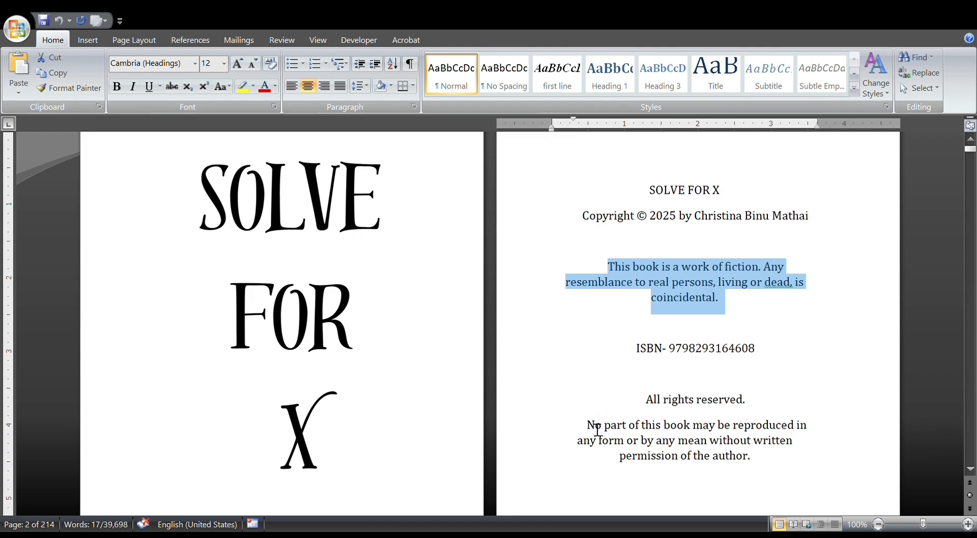
{"action": "left_click_drag", "start_coordinate": [597, 430], "coordinate": [759, 467]}
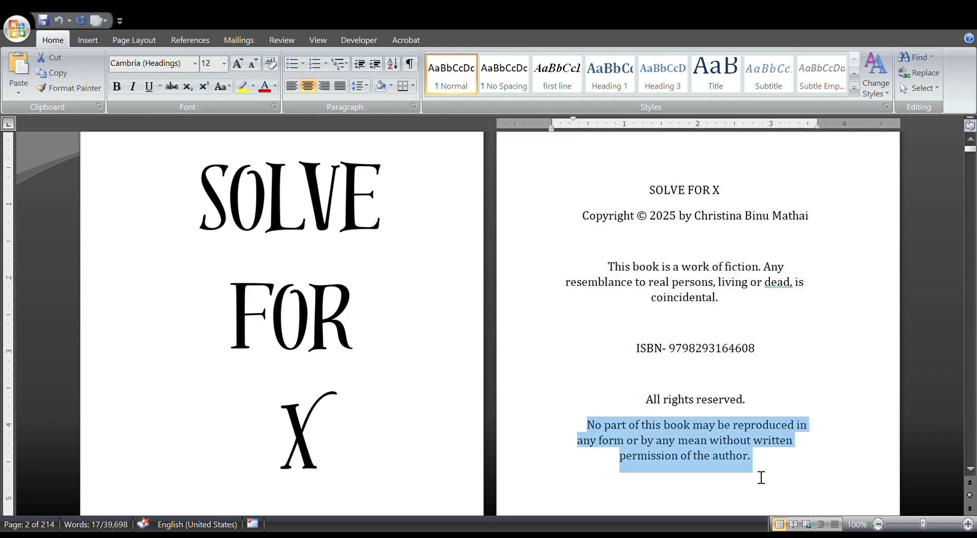
{"action": "left_click", "coordinate": [799, 494]}
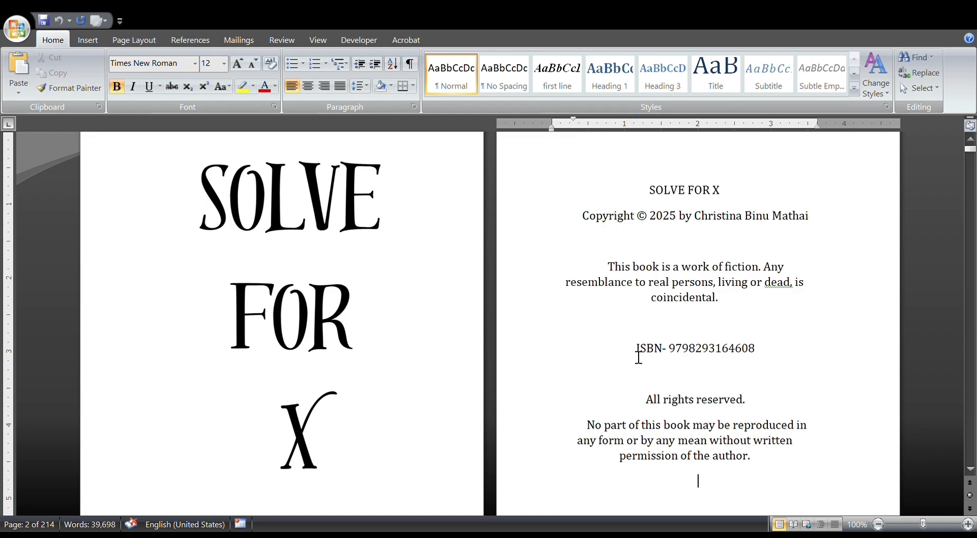
{"action": "left_click_drag", "start_coordinate": [639, 355], "coordinate": [728, 364]}
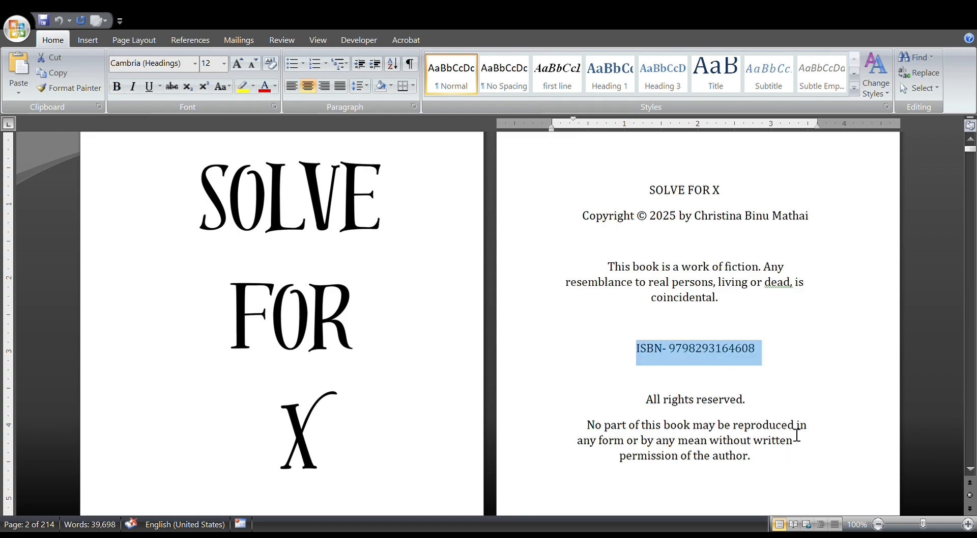
{"action": "left_click", "coordinate": [792, 409]}
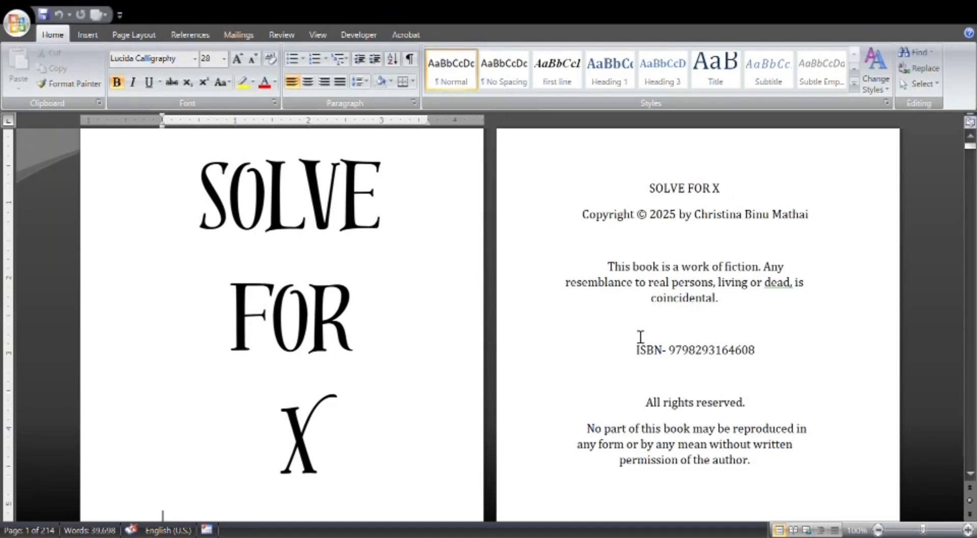
Compare the "SOLVE FOR X" title picture on the first page with the one on the third page.
{"action": "scroll", "coordinate": [620, 292], "scroll_direction": "down", "scroll_amount": 5}
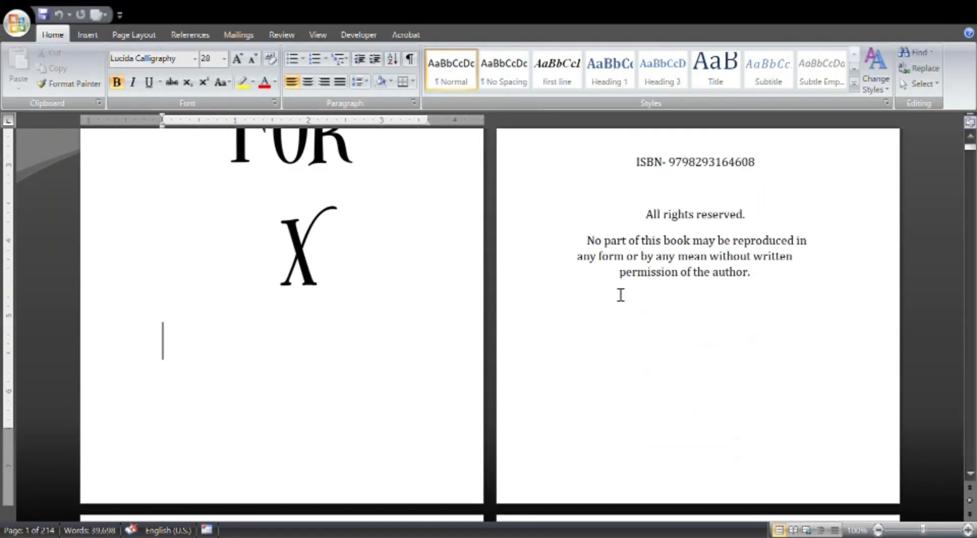
{"action": "scroll", "coordinate": [621, 294], "scroll_direction": "down", "scroll_amount": 10}
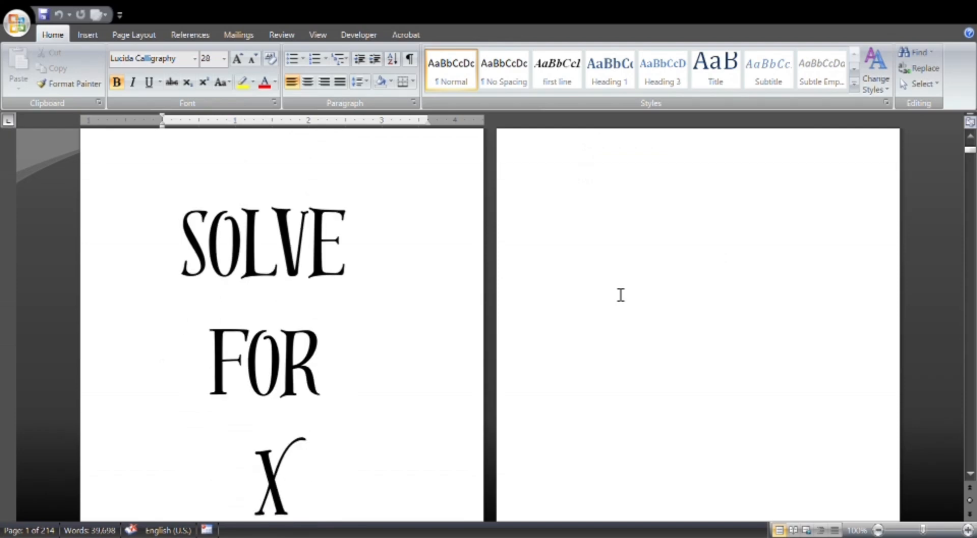
{"action": "left_click", "coordinate": [362, 331]}
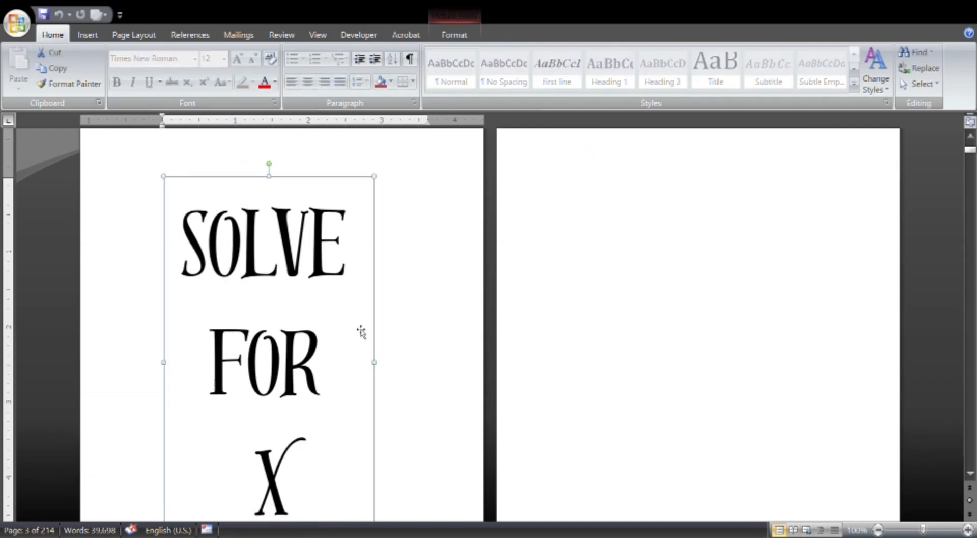
{"action": "scroll", "coordinate": [361, 330], "scroll_direction": "up", "scroll_amount": 8}
{"action": "scroll", "coordinate": [362, 333], "scroll_direction": "down", "scroll_amount": 15}
{"action": "scroll", "coordinate": [363, 333], "scroll_direction": "up", "scroll_amount": 6}
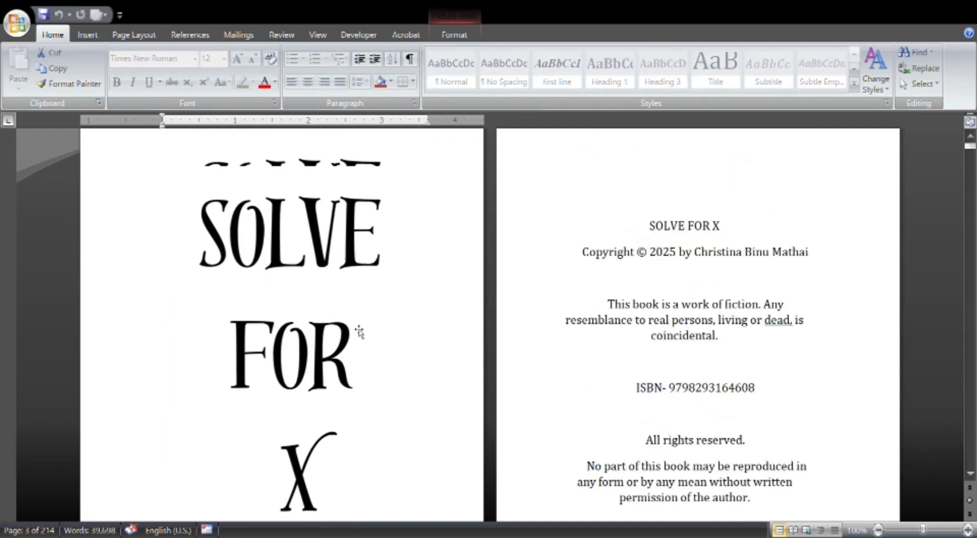
{"action": "left_click", "coordinate": [297, 298]}
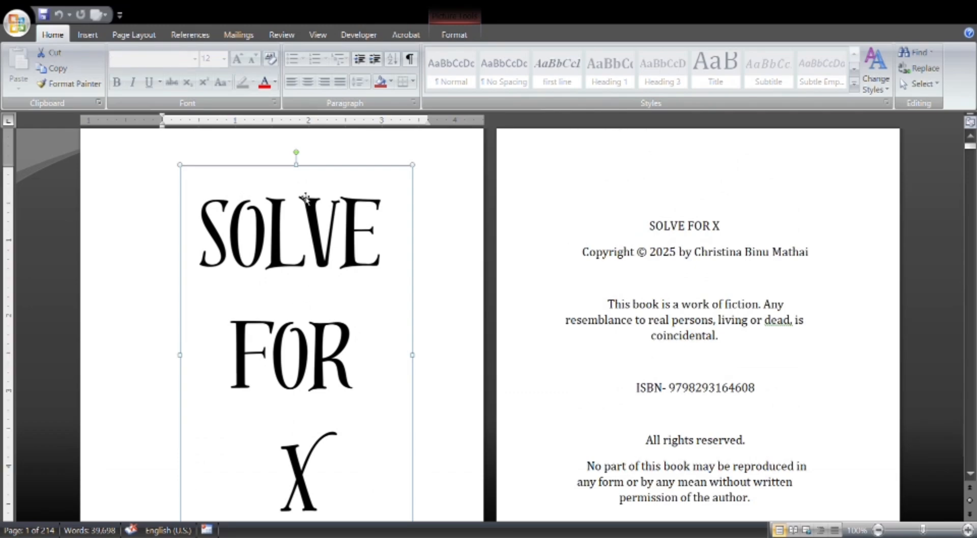
{"action": "scroll", "coordinate": [308, 201], "scroll_direction": "down", "scroll_amount": 15}
{"action": "scroll", "coordinate": [313, 198], "scroll_direction": "down", "scroll_amount": 3}
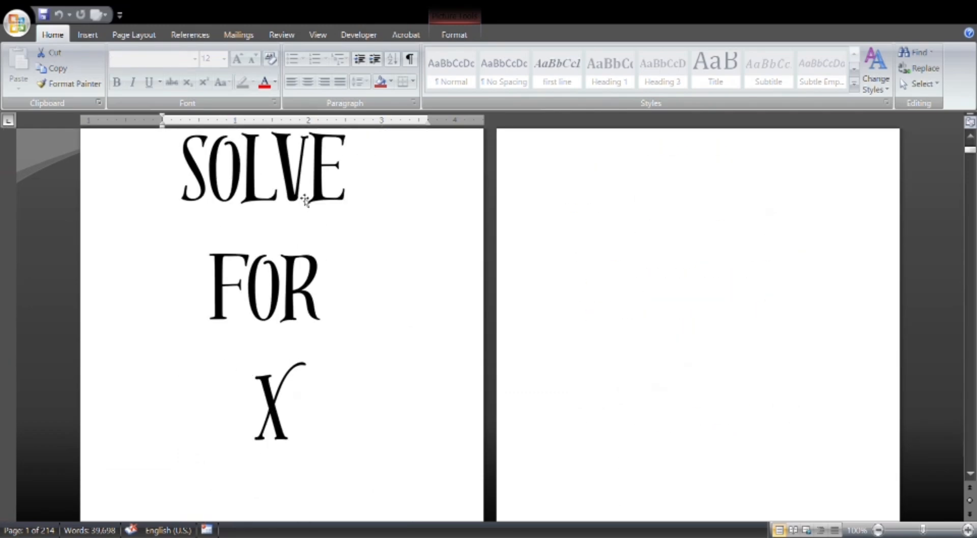
Examine the second title page's picture and the author's name beneath it.
{"action": "left_click", "coordinate": [287, 225]}
{"action": "scroll", "coordinate": [309, 262], "scroll_direction": "down", "scroll_amount": 6}
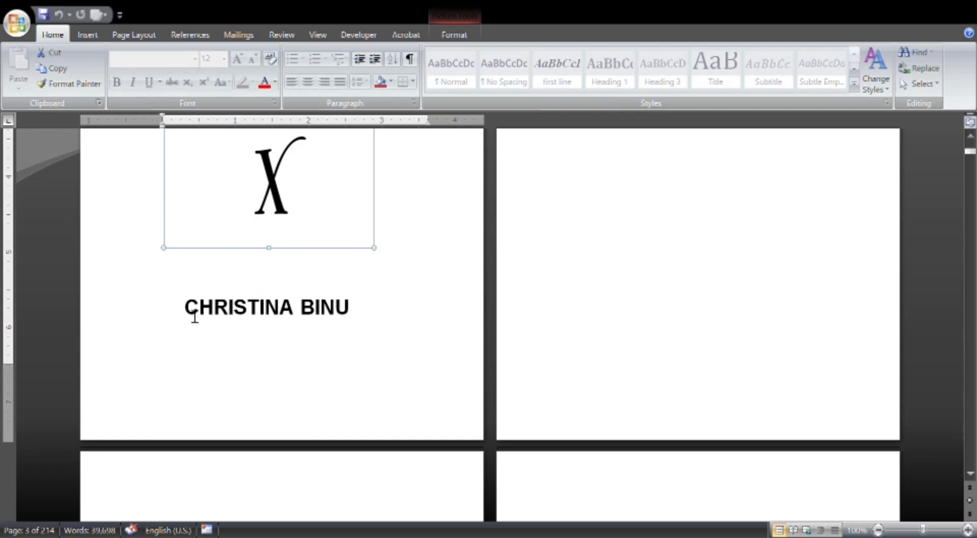
{"action": "left_click_drag", "start_coordinate": [194, 316], "coordinate": [358, 328]}
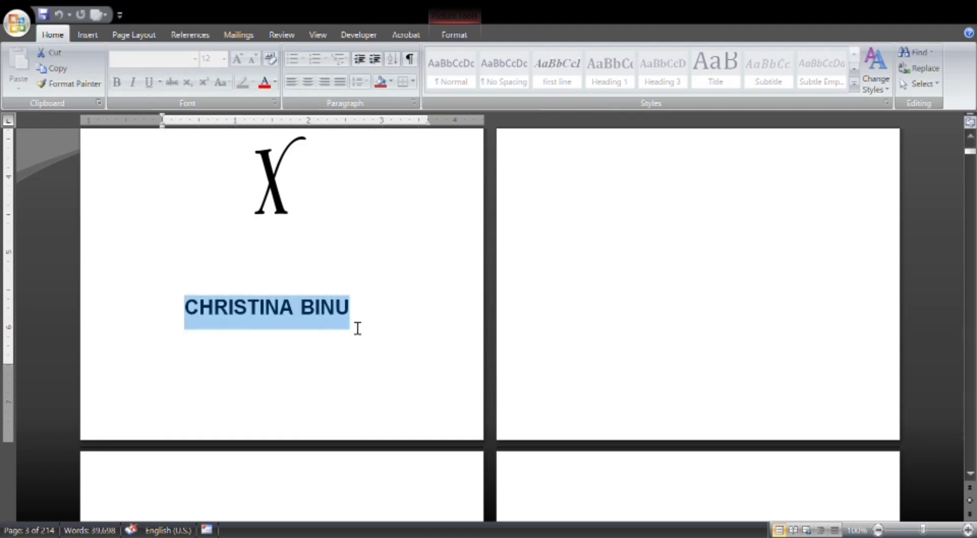
{"action": "left_click", "coordinate": [390, 345]}
Examine the blank page beside the second title page and the dedication text on the page that follows.
{"action": "scroll", "coordinate": [463, 359], "scroll_direction": "up", "scroll_amount": 9}
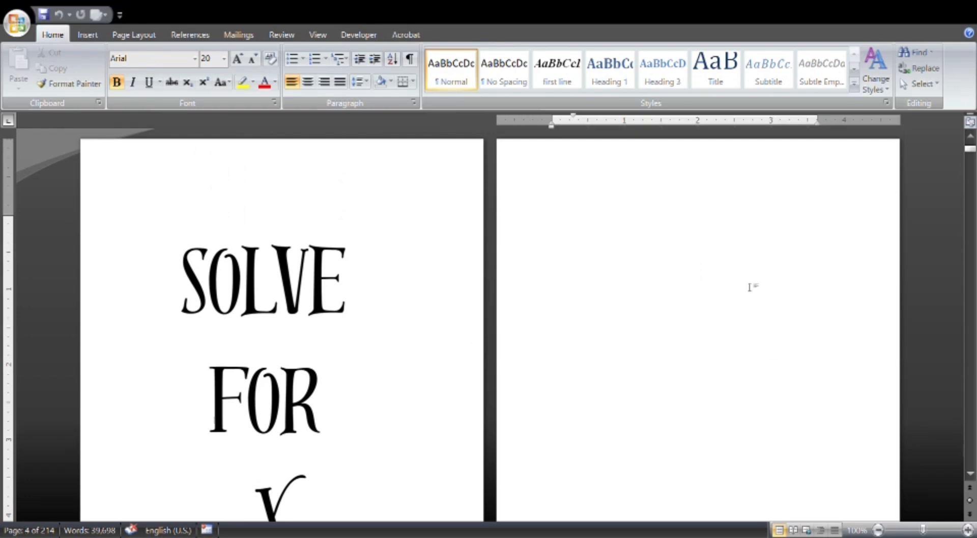
{"action": "scroll", "coordinate": [188, 489], "scroll_direction": "down", "scroll_amount": 5}
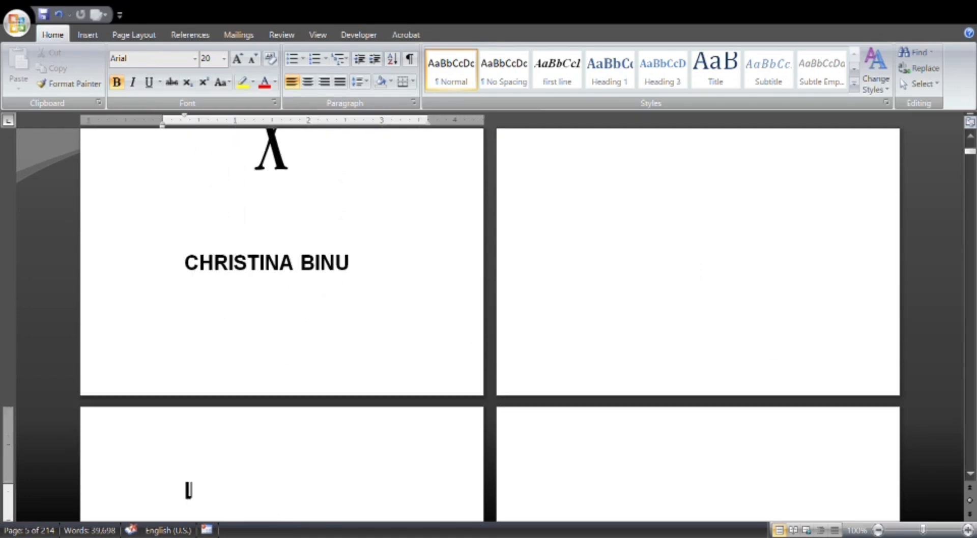
{"action": "scroll", "coordinate": [189, 490], "scroll_direction": "up", "scroll_amount": 5}
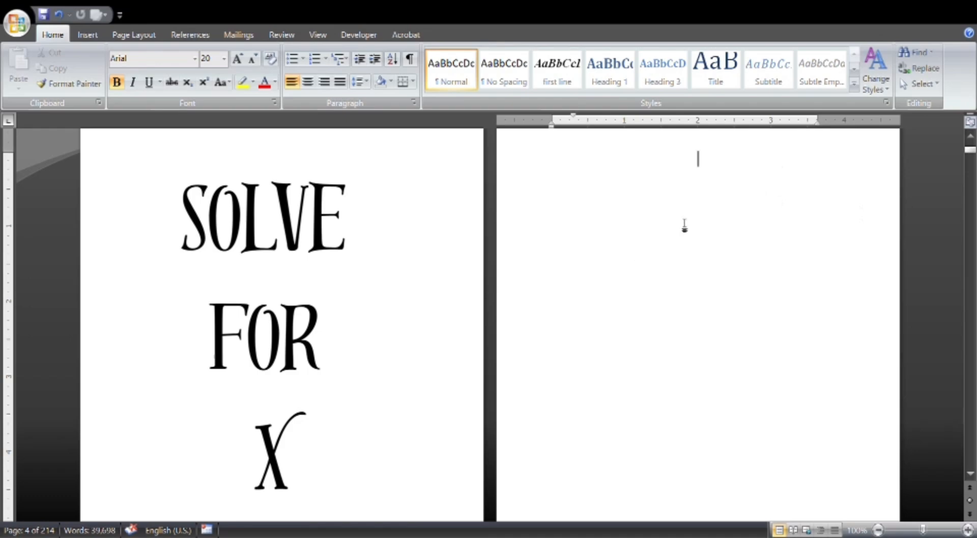
{"action": "scroll", "coordinate": [691, 222], "scroll_direction": "up", "scroll_amount": 3}
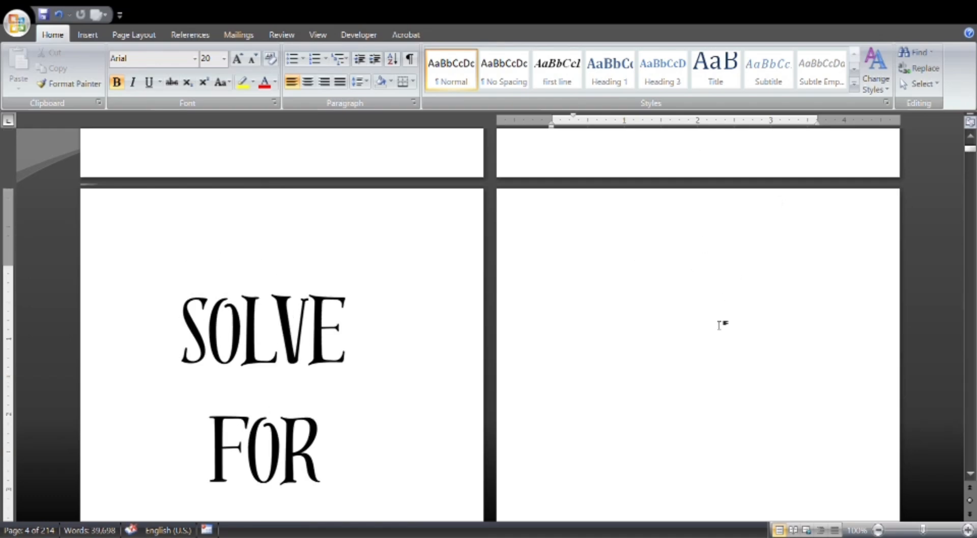
{"action": "scroll", "coordinate": [720, 323], "scroll_direction": "down", "scroll_amount": 15}
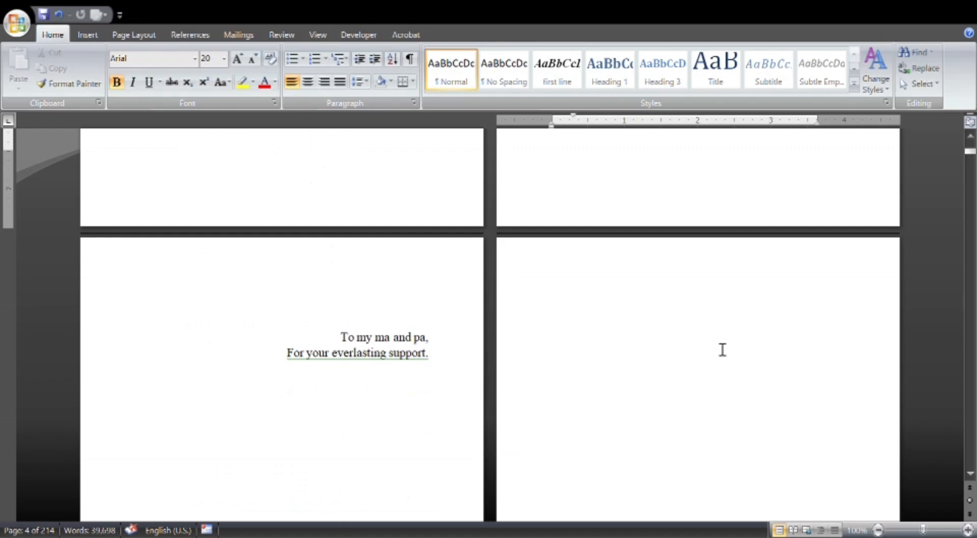
{"action": "scroll", "coordinate": [722, 349], "scroll_direction": "down", "scroll_amount": 2}
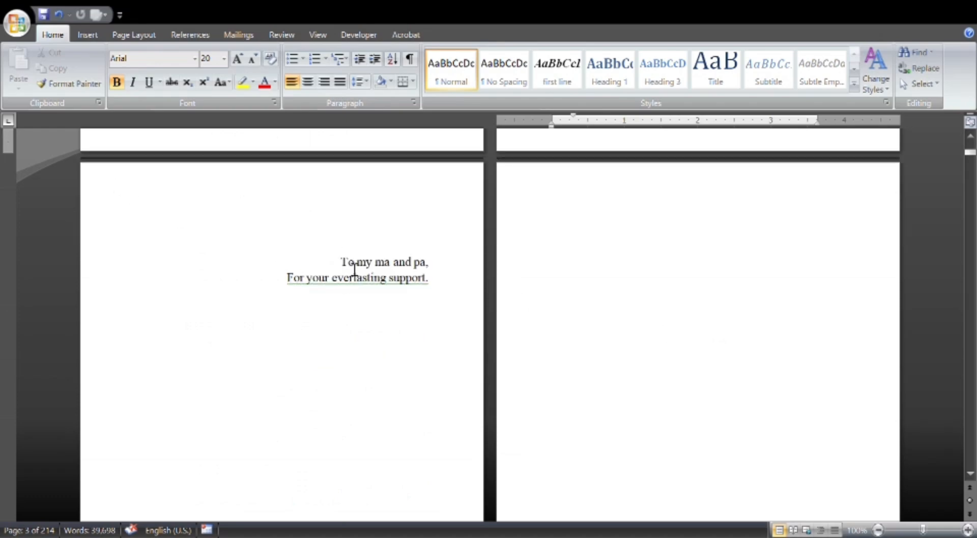
{"action": "left_click_drag", "start_coordinate": [348, 265], "coordinate": [463, 317]}
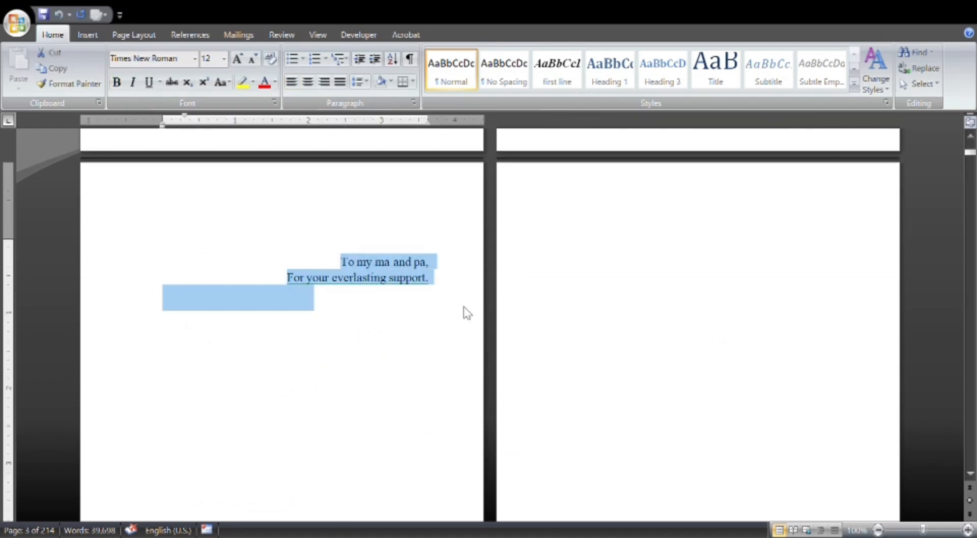
Examine the blank page facing the dedication and the "PART ONE" and "Chapter 1" opening pages that follow.
{"action": "left_click", "coordinate": [356, 343]}
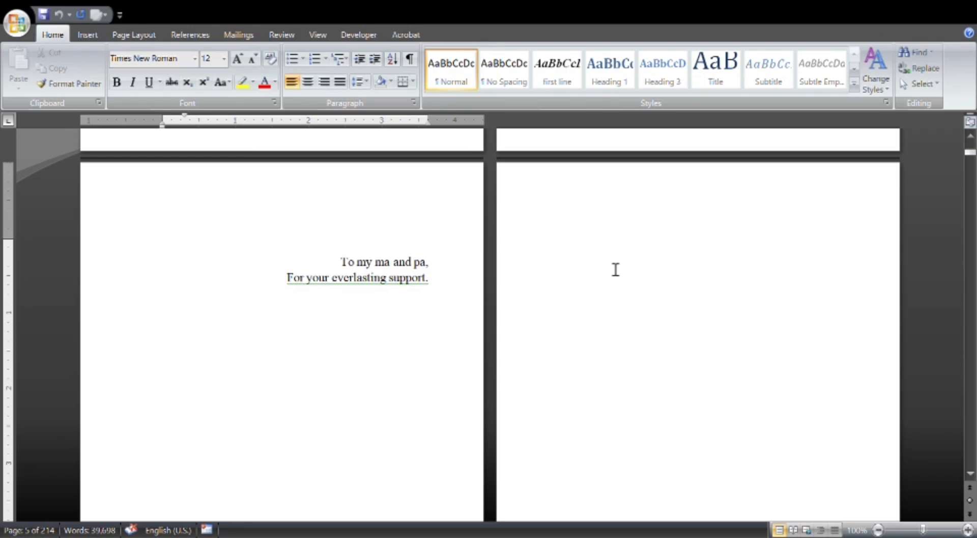
{"action": "left_click", "coordinate": [684, 269]}
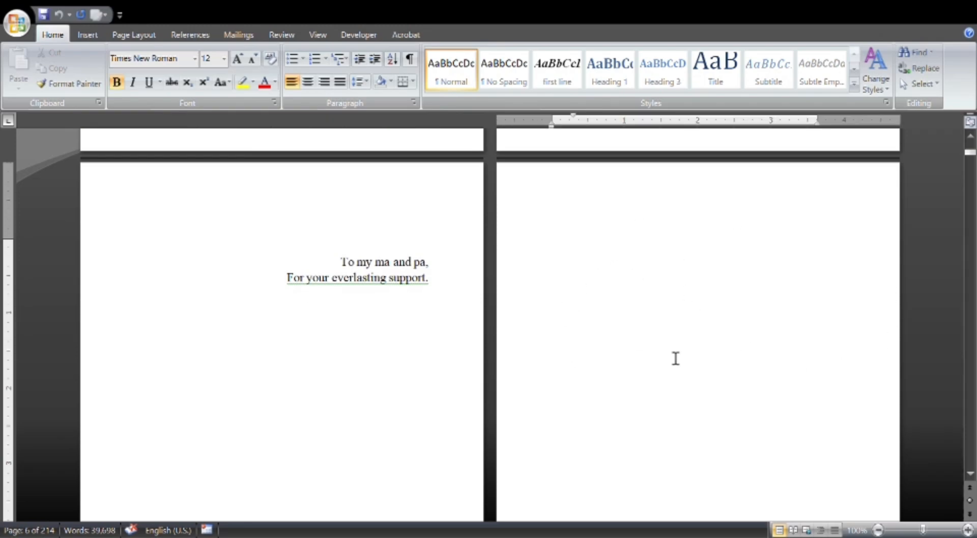
{"action": "scroll", "coordinate": [677, 332], "scroll_direction": "down", "scroll_amount": 5}
{"action": "scroll", "coordinate": [676, 331], "scroll_direction": "down", "scroll_amount": 10}
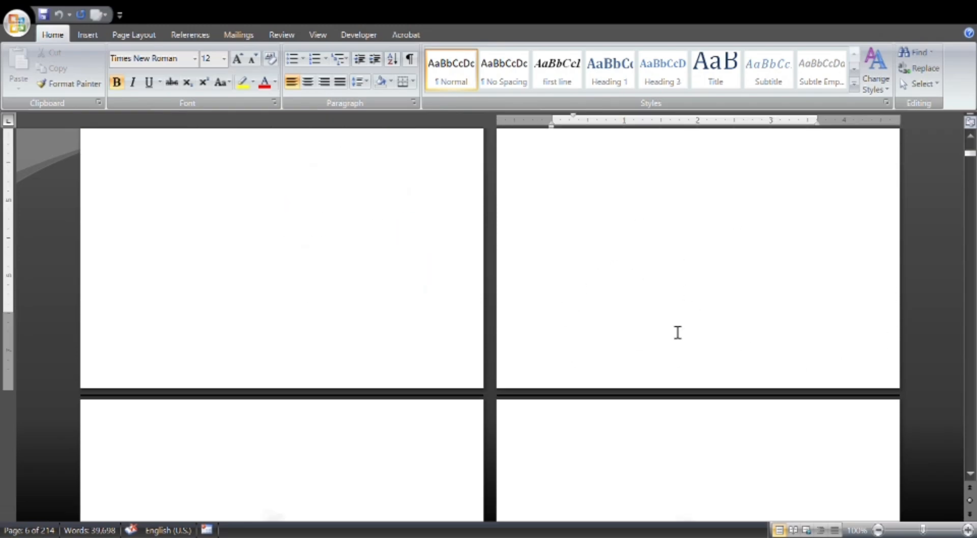
{"action": "scroll", "coordinate": [348, 333], "scroll_direction": "down", "scroll_amount": 4}
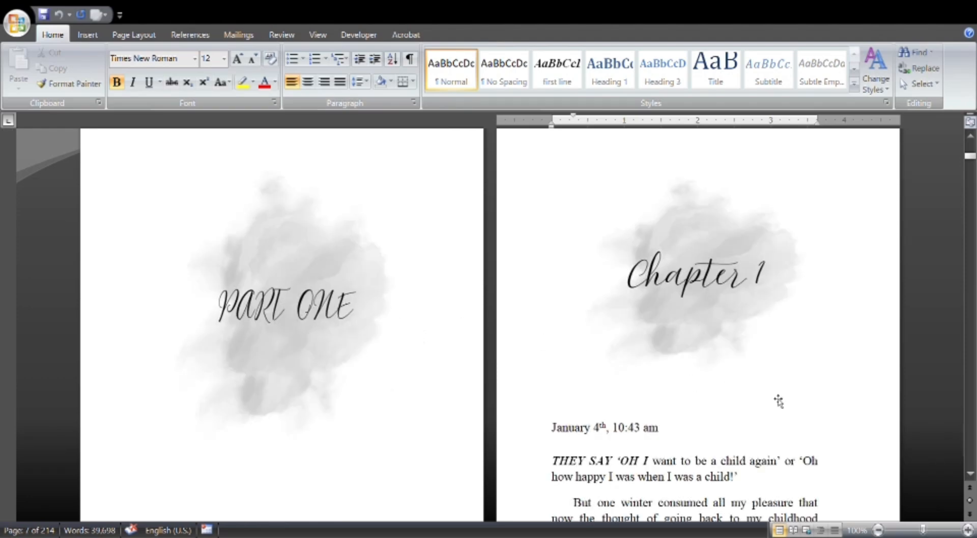
{"action": "scroll", "coordinate": [779, 401], "scroll_direction": "up", "scroll_amount": 8}
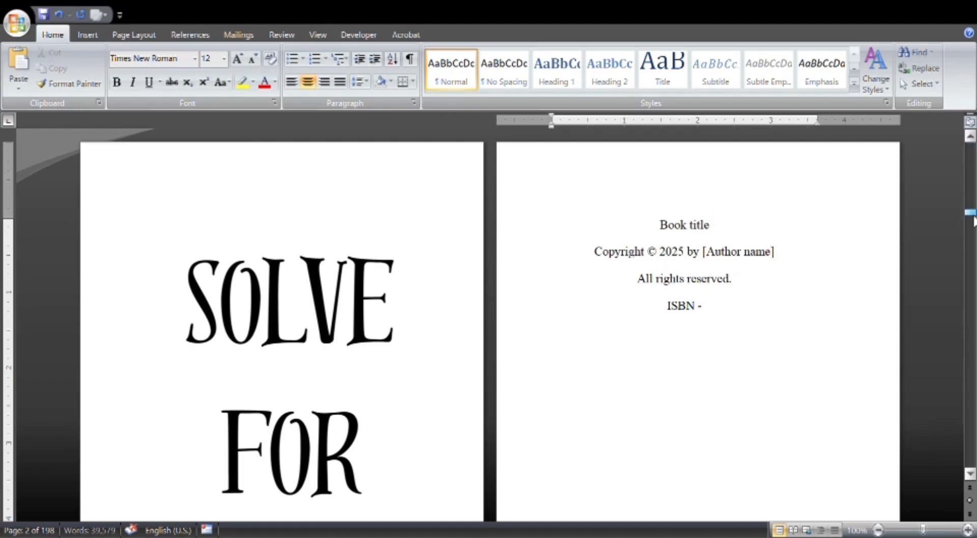
Examine the Acknowledgements heading and text near the end of the manuscript.
{"action": "left_click_drag", "start_coordinate": [971, 213], "coordinate": [971, 463]}
{"action": "scroll", "coordinate": [842, 413], "scroll_direction": "up", "scroll_amount": 15}
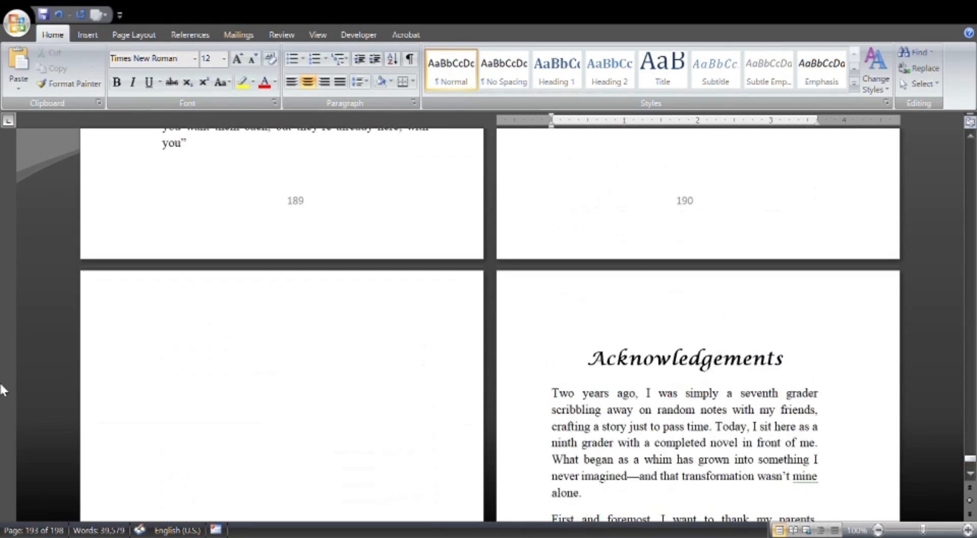
{"action": "left_click_drag", "start_coordinate": [596, 362], "coordinate": [818, 361]}
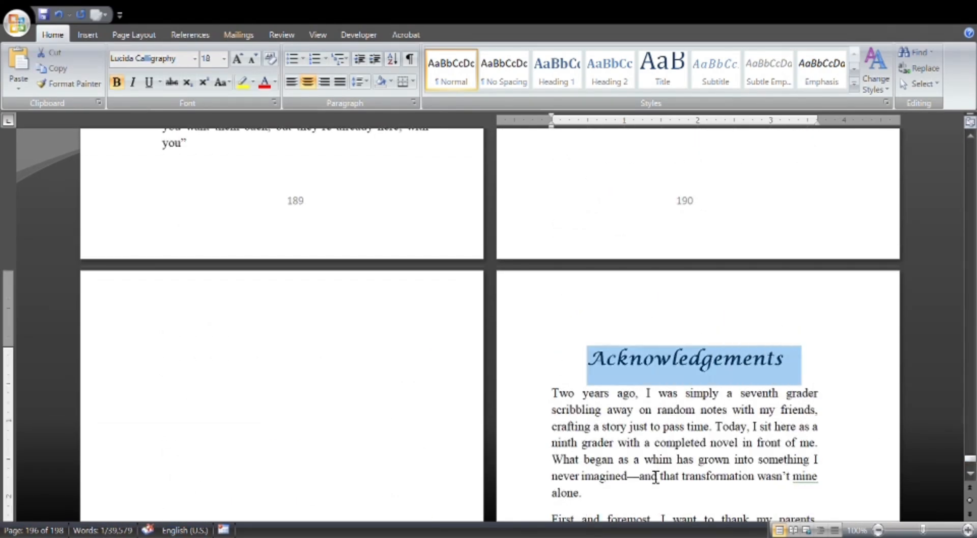
{"action": "left_click", "coordinate": [657, 476]}
{"action": "scroll", "coordinate": [656, 458], "scroll_direction": "down", "scroll_amount": 11}
{"action": "scroll", "coordinate": [647, 402], "scroll_direction": "down", "scroll_amount": 5}
Insert the author's portrait picture on the empty line between the "About The Author" heading and the biography.
{"action": "left_click", "coordinate": [601, 193]}
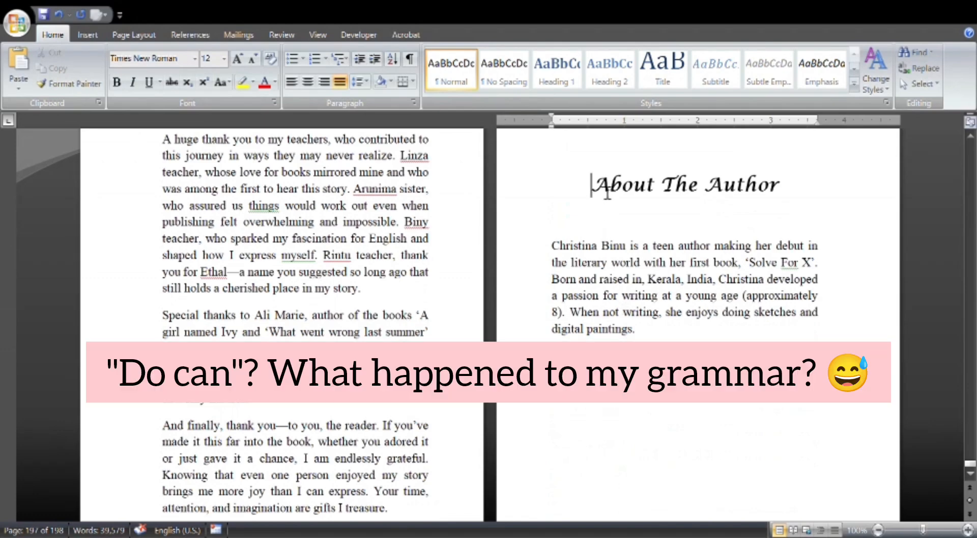
{"action": "left_click_drag", "start_coordinate": [608, 196], "coordinate": [846, 191]}
{"action": "left_click", "coordinate": [832, 232]}
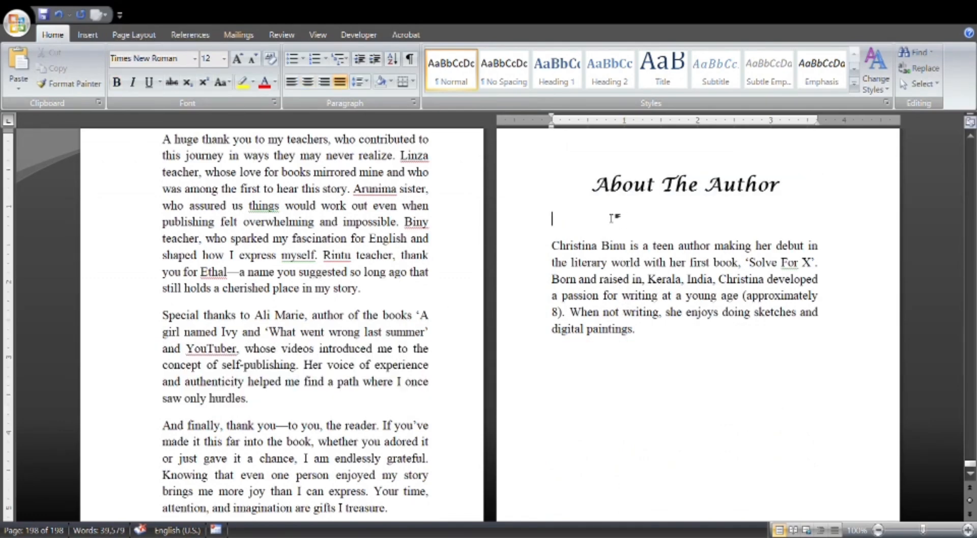
{"action": "scroll", "coordinate": [657, 244], "scroll_direction": "up", "scroll_amount": 3}
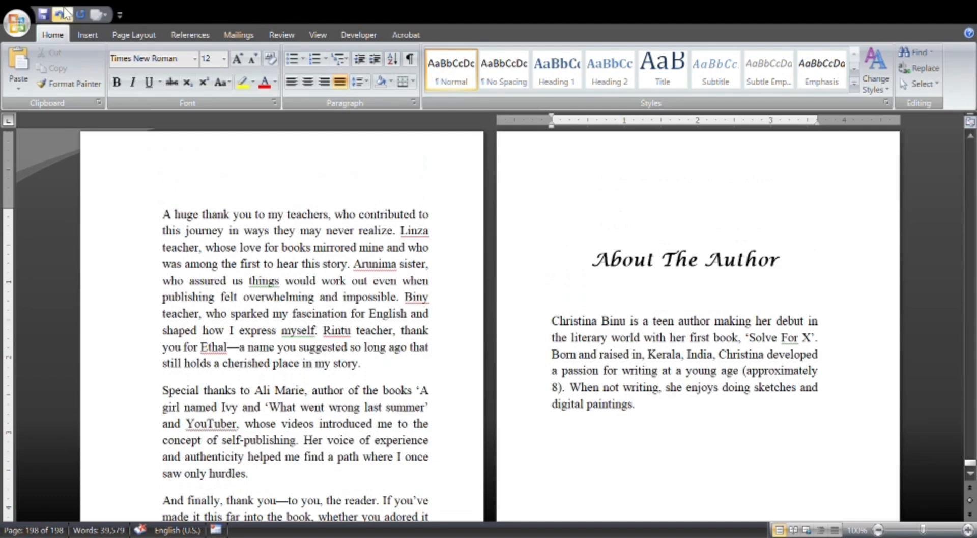
{"action": "left_click", "coordinate": [87, 33]}
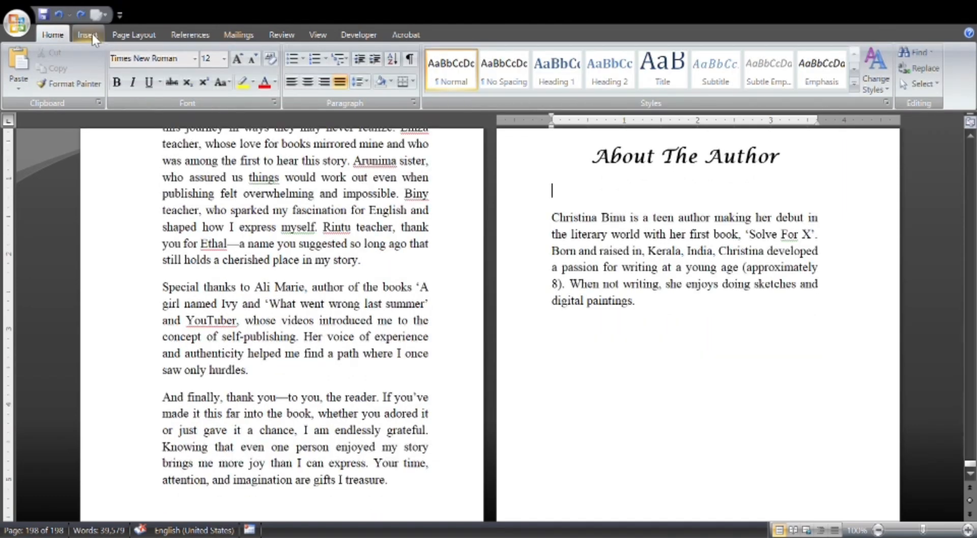
{"action": "left_click", "coordinate": [89, 34]}
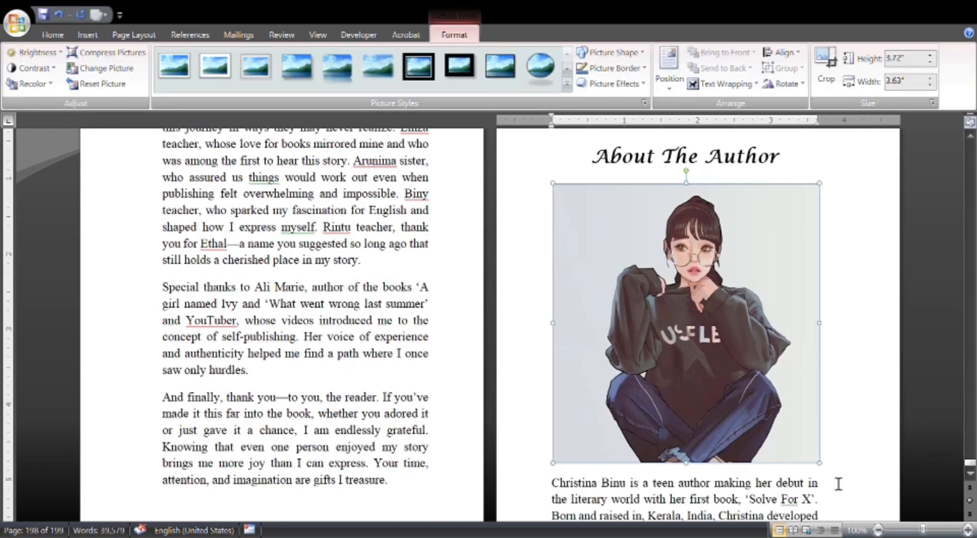
Shrink the author portrait proportionally to about 1.87" high by 1.83" wide.
{"action": "left_click_drag", "start_coordinate": [726, 332], "coordinate": [714, 331]}
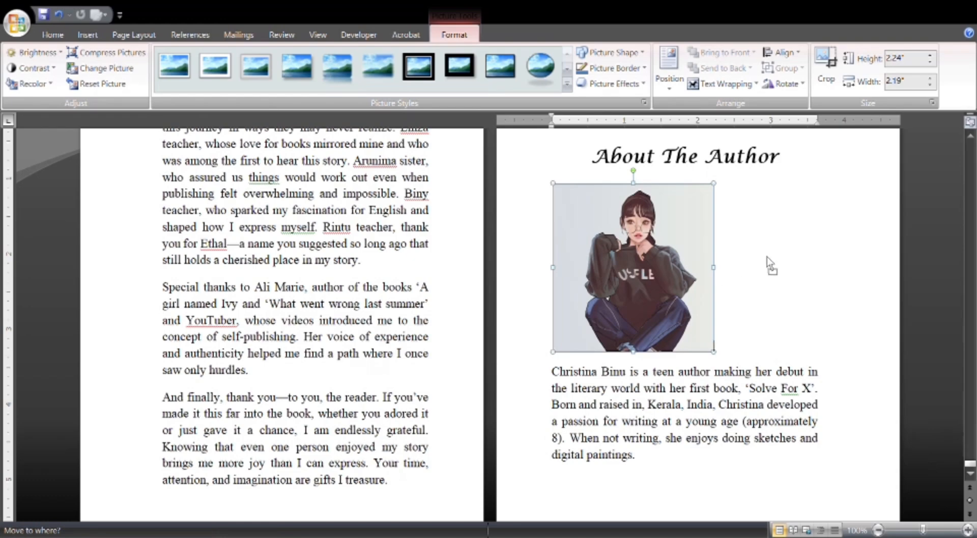
{"action": "left_click_drag", "start_coordinate": [715, 352], "coordinate": [687, 323]}
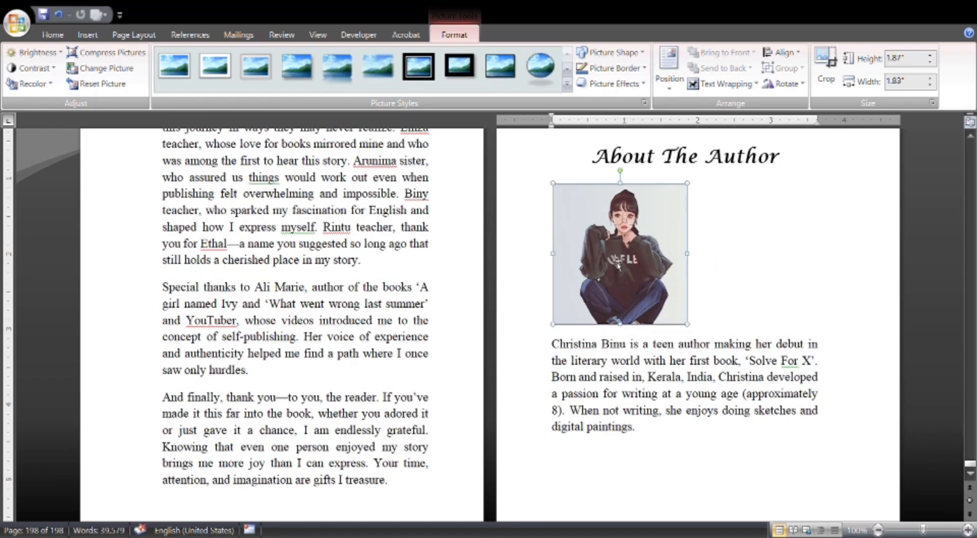
{"action": "left_click", "coordinate": [723, 247]}
{"action": "left_click", "coordinate": [672, 250]}
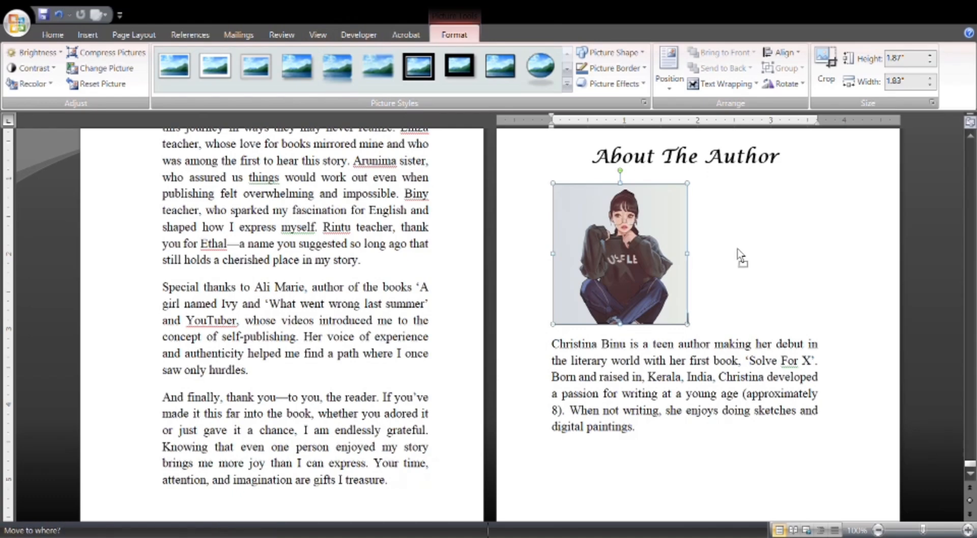
Recolor the author portrait to grayscale and deselect it.
{"action": "left_click", "coordinate": [31, 84]}
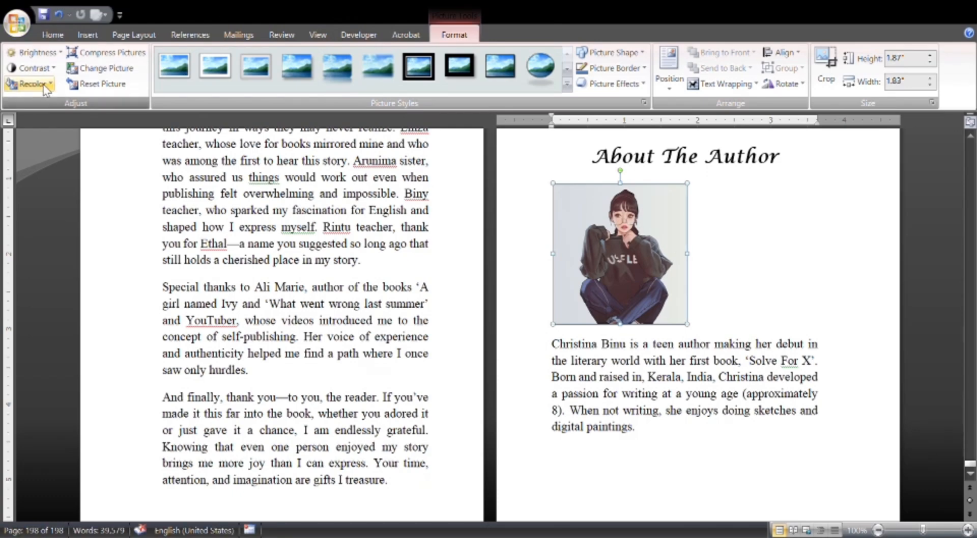
{"action": "left_click", "coordinate": [17, 165]}
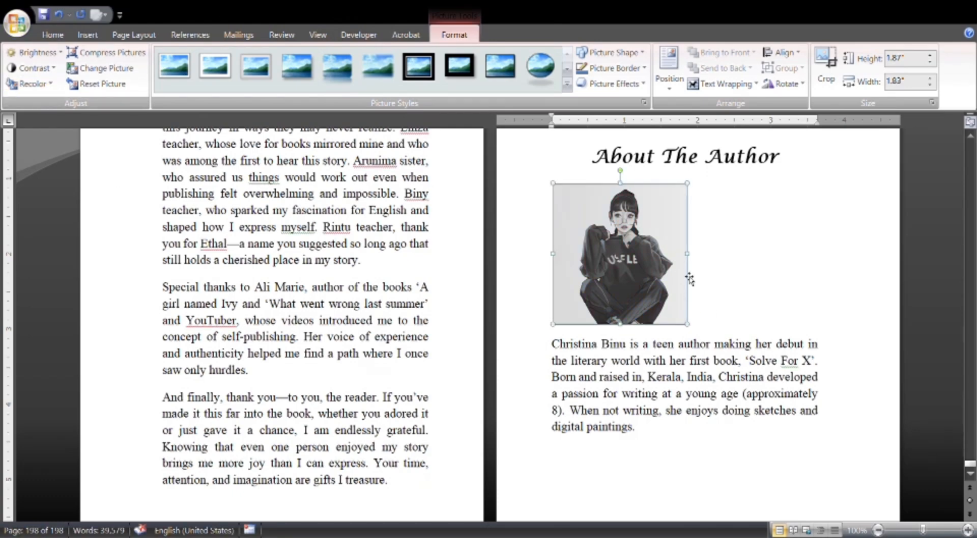
{"action": "left_click", "coordinate": [746, 270]}
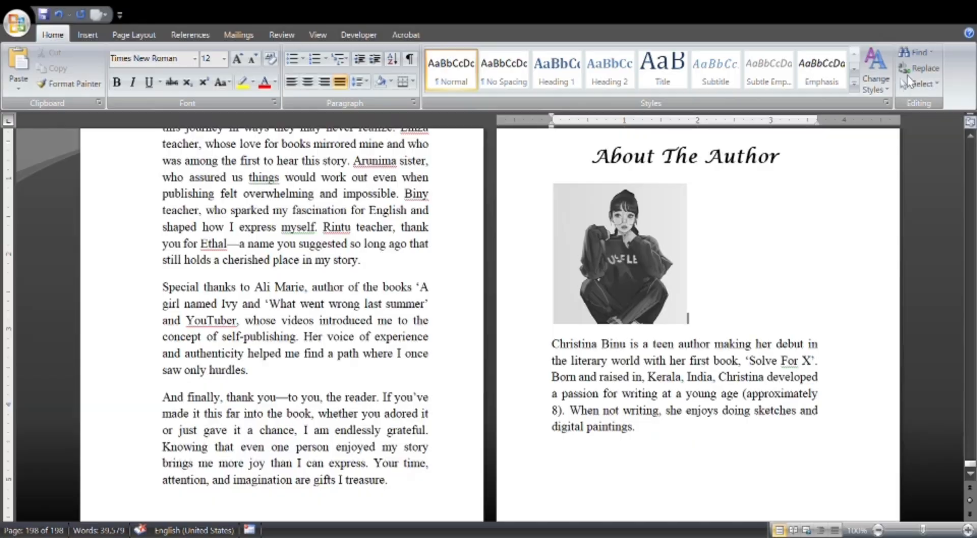